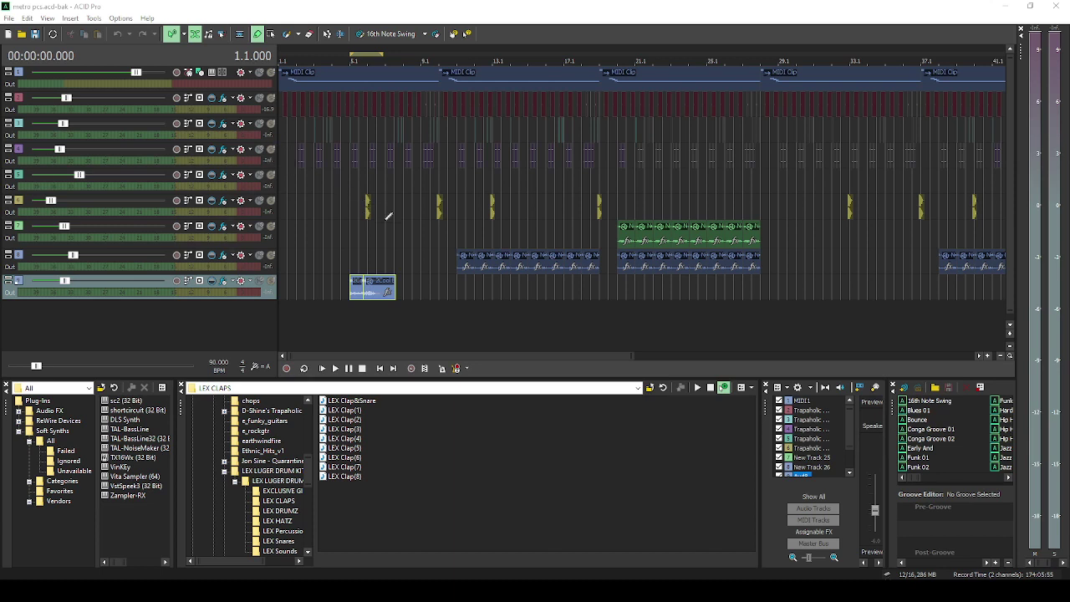
Step: Solo the MIDI track (track 1) and play it from the start of the project
scroll(351, 246, "up", 10)
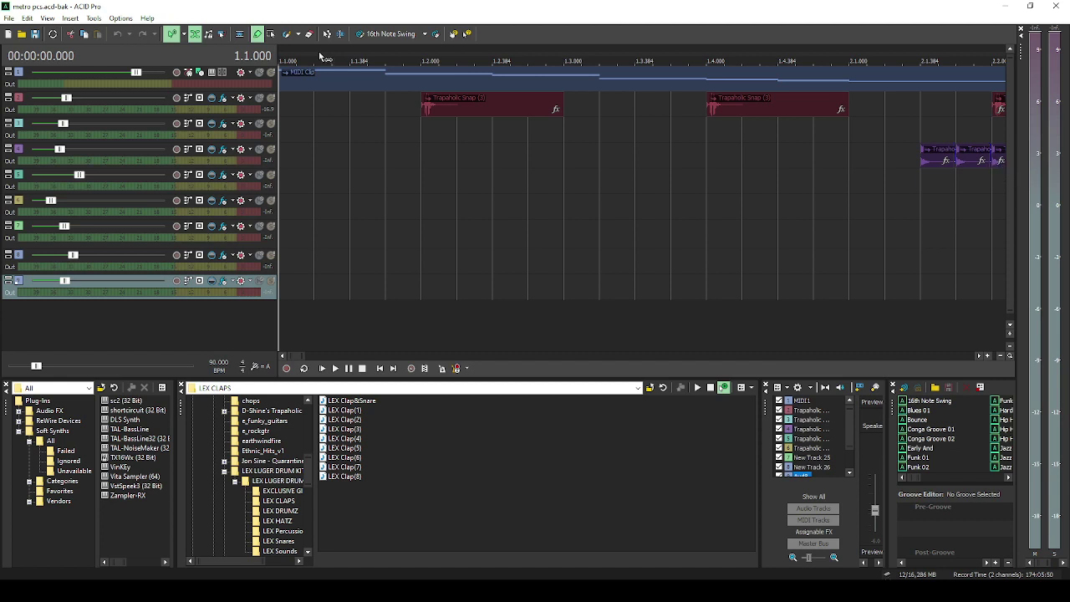
left_click(270, 73)
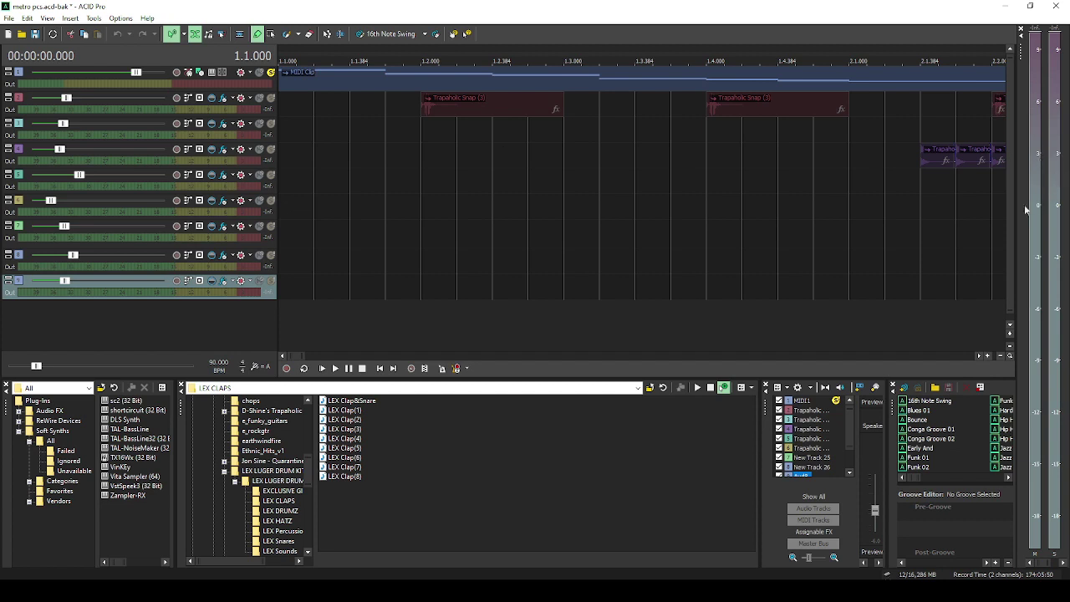
left_click(334, 369)
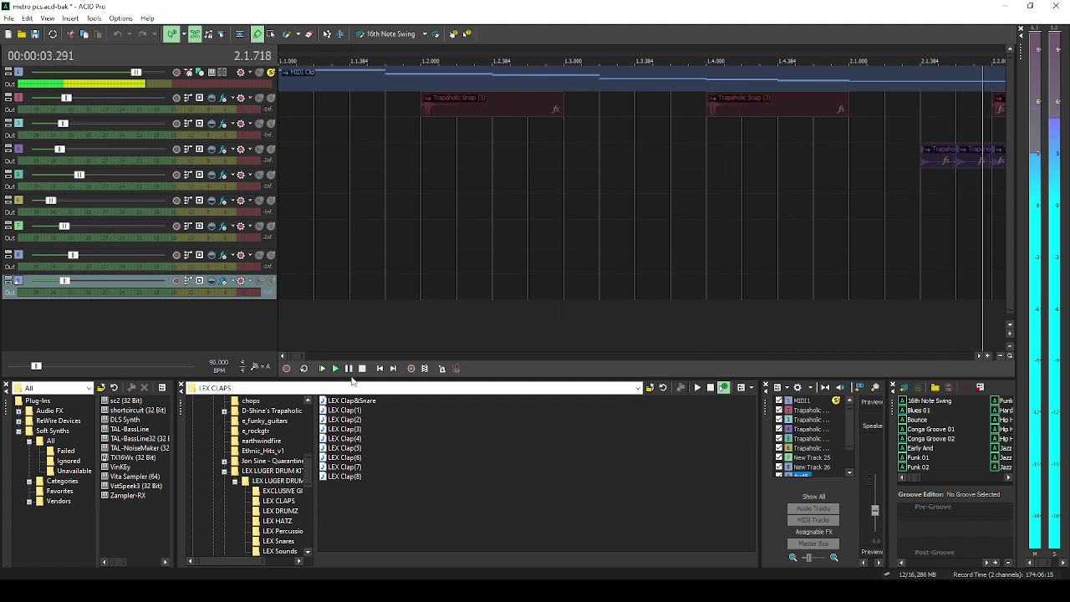
left_click(362, 368)
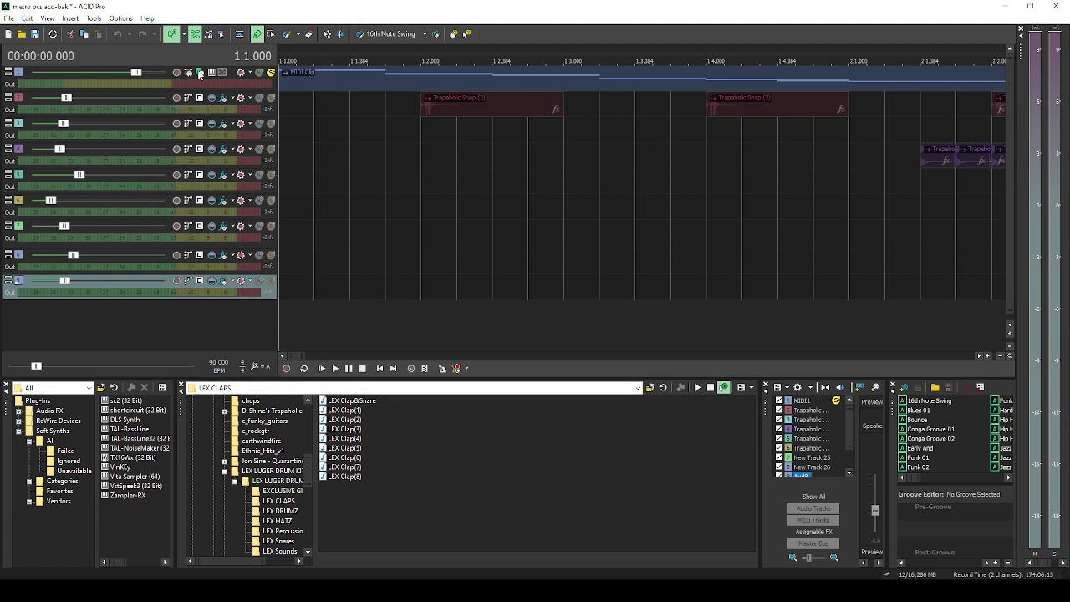
Step: Open the TX16Wx soft synth's properties, audition the Trapaholic Kick sample at several pitches on its keyboard, and close the window
scroll(851, 434, "down", 1)
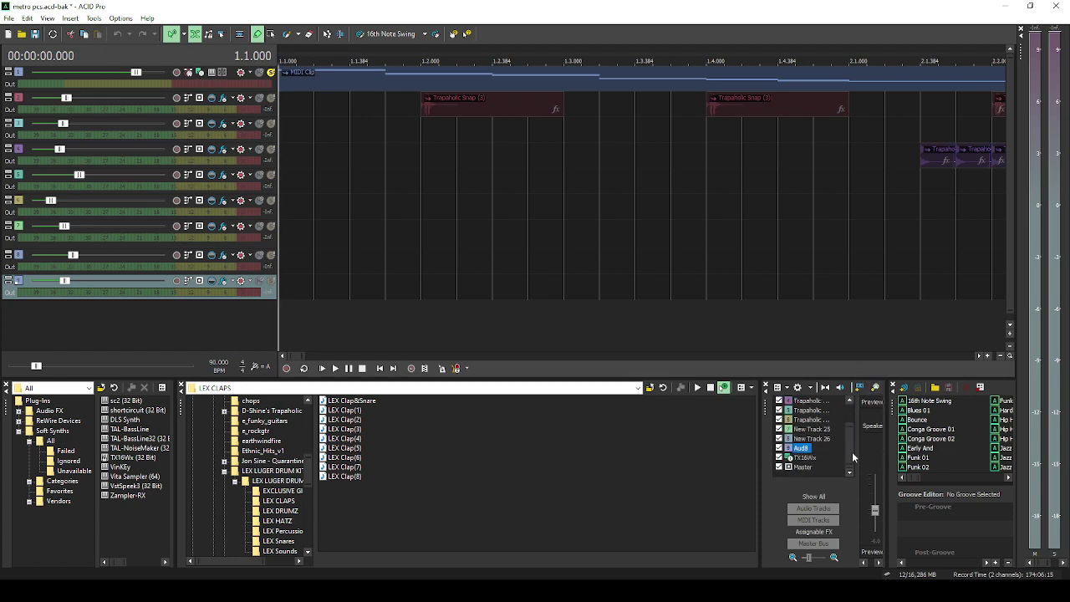
double_click(805, 458)
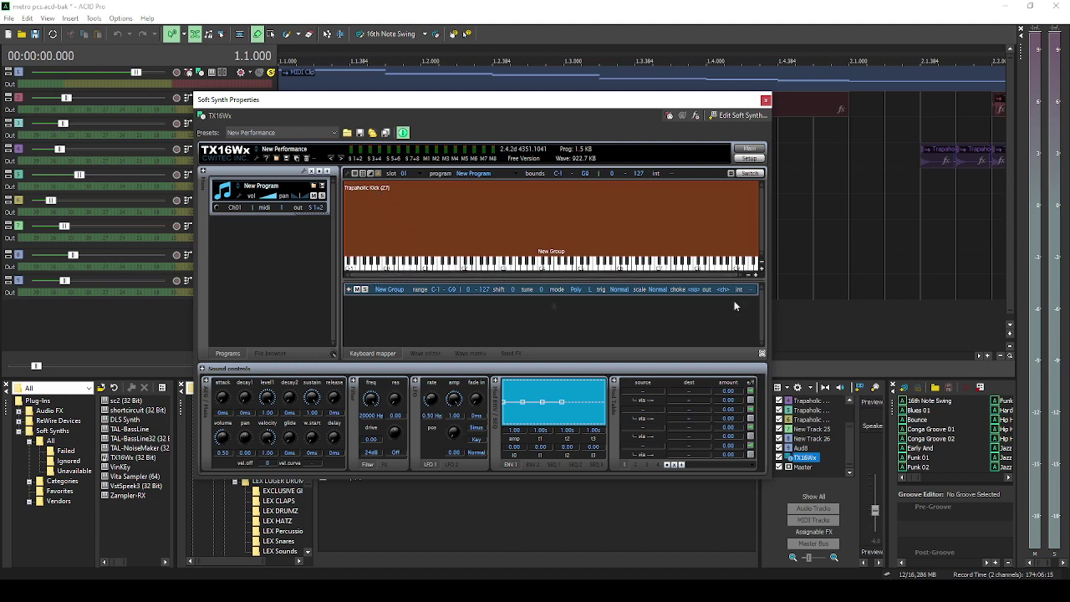
left_click(515, 266)
left_click(645, 266)
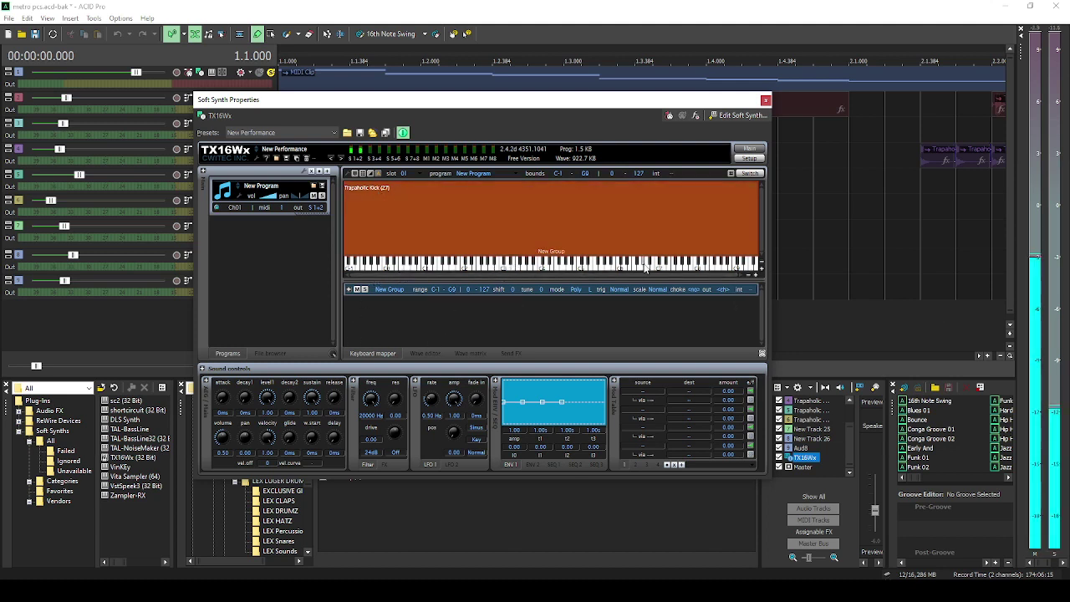
left_click(609, 266)
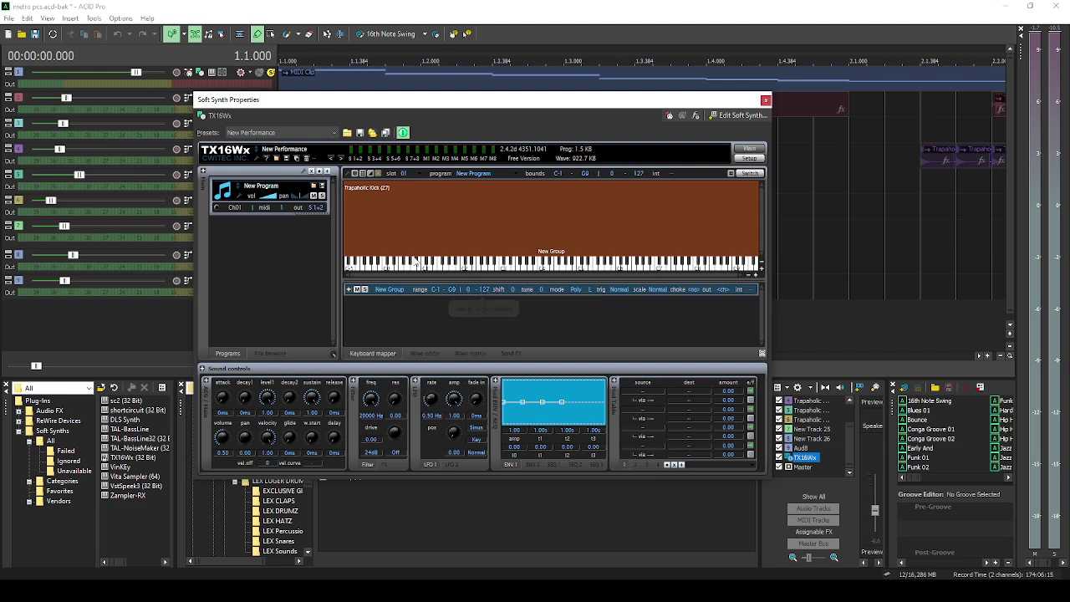
left_click(590, 270)
left_click(733, 266)
left_click(669, 266)
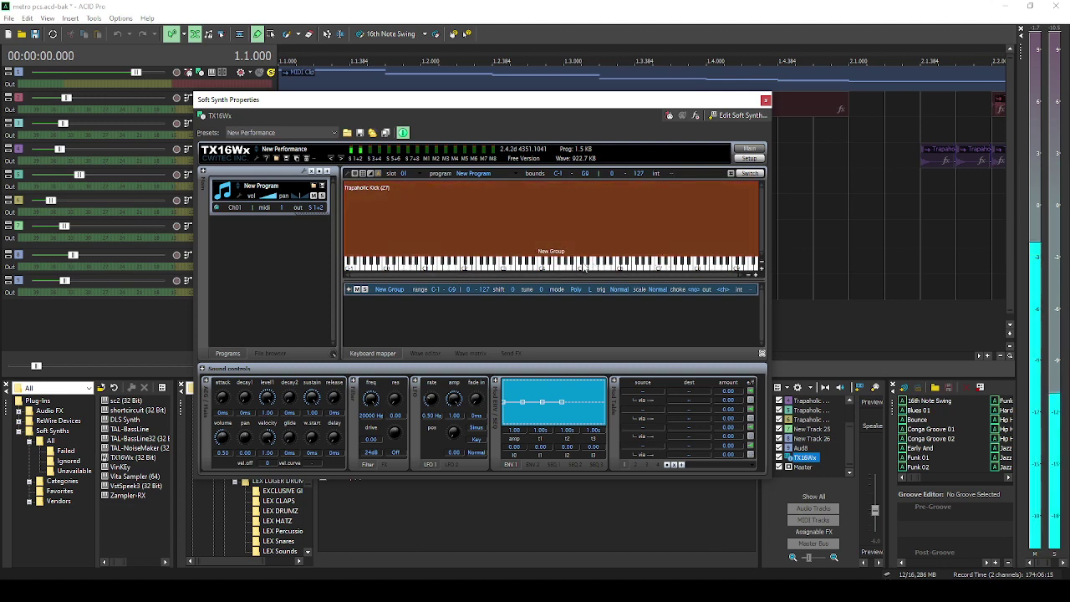
left_click(543, 263)
left_click(436, 259)
left_click(412, 265)
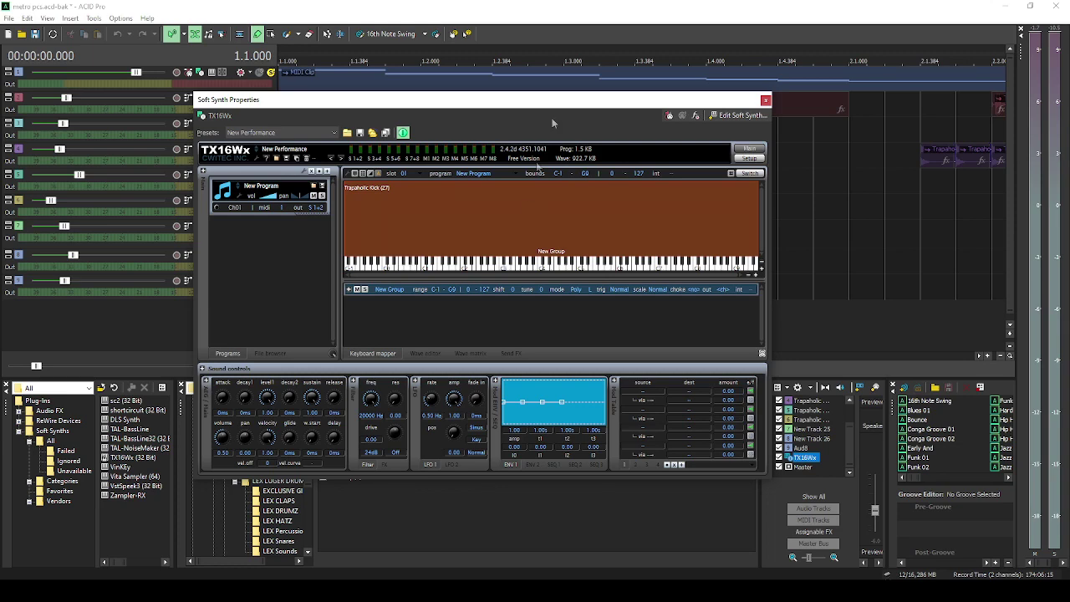
left_click(766, 100)
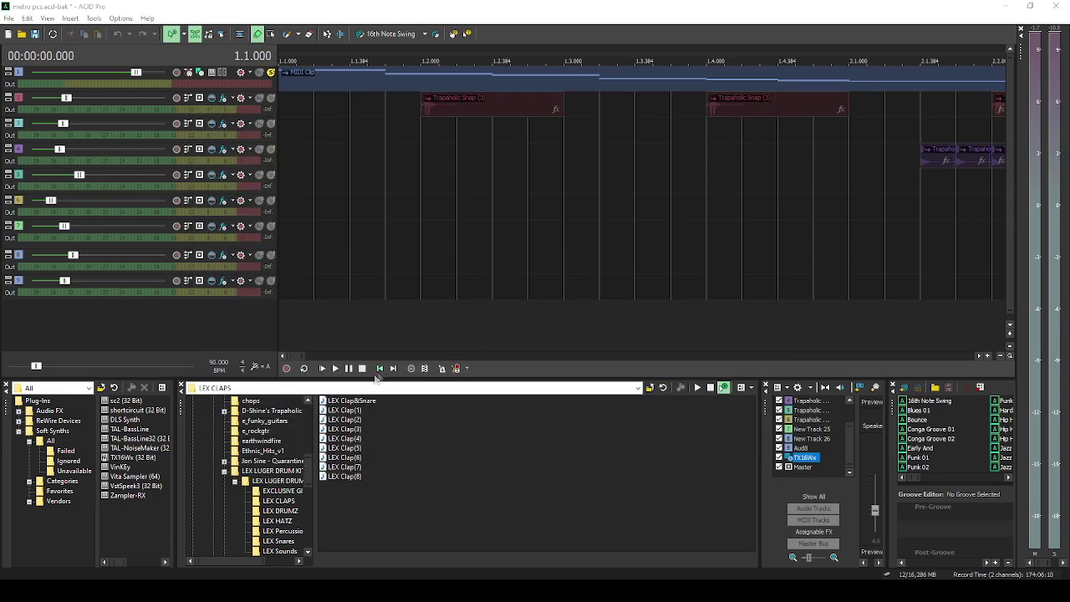
Step: Replay the soloed MIDI kick track, and add the Trapaholic Snap track to the solo to play both together
left_click(335, 369)
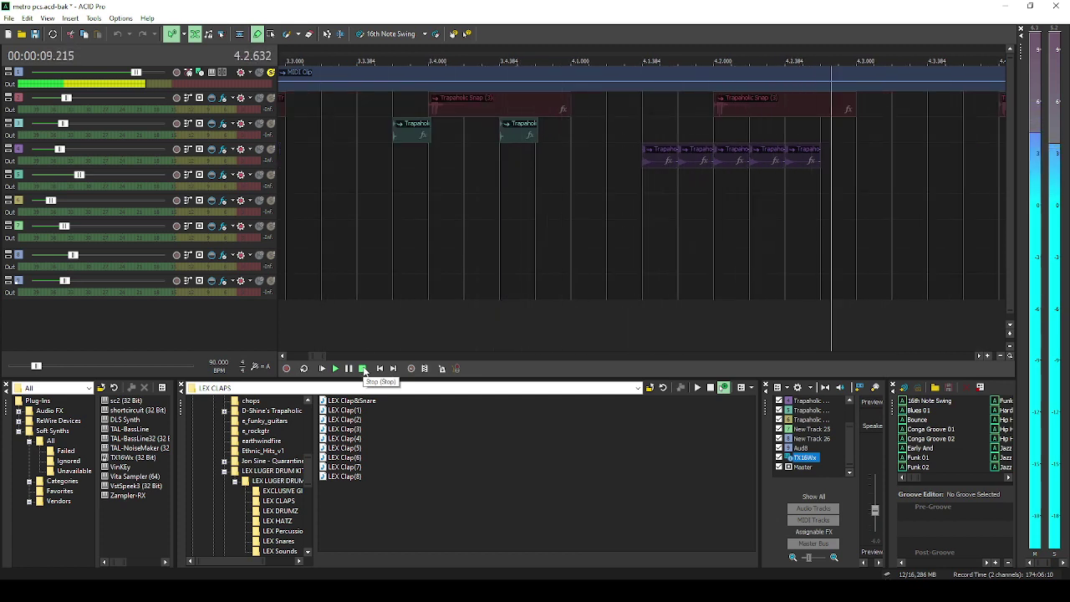
left_click(363, 369)
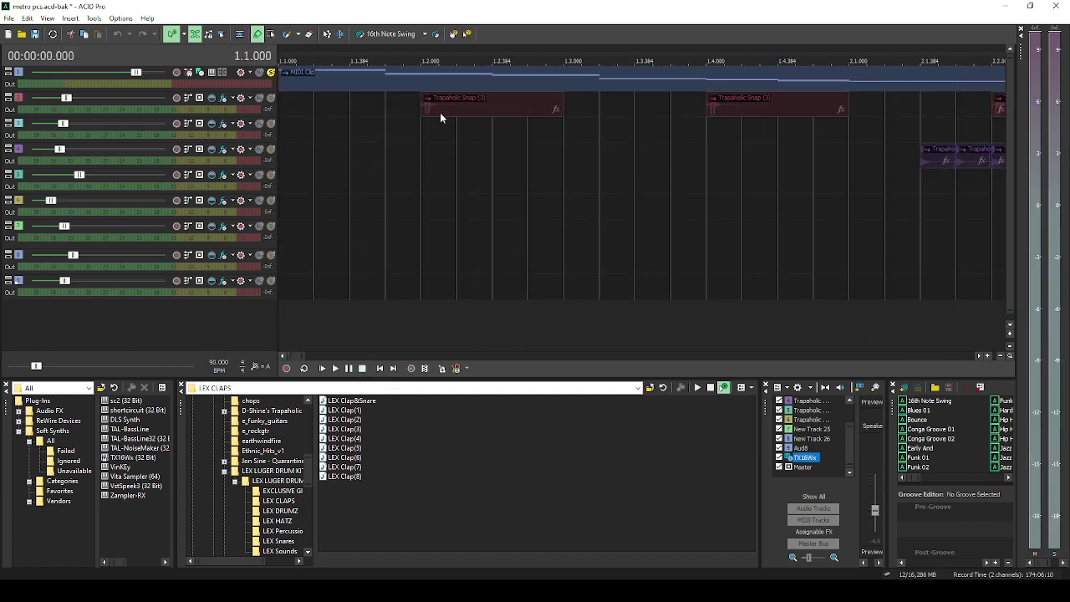
scroll(441, 112, "down", 5)
scroll(331, 133, "down", 2)
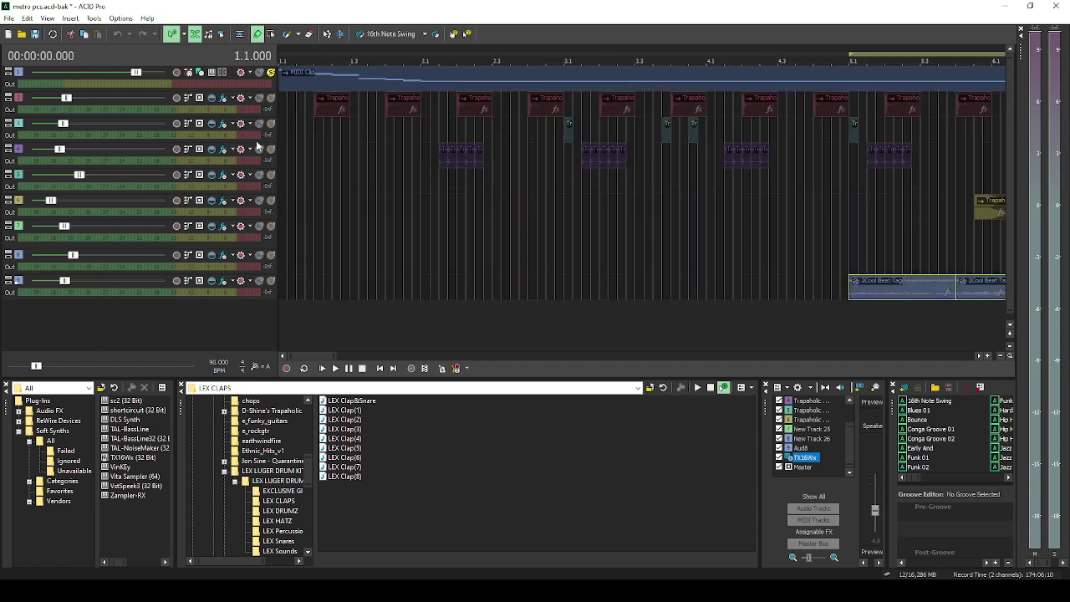
left_click(271, 98)
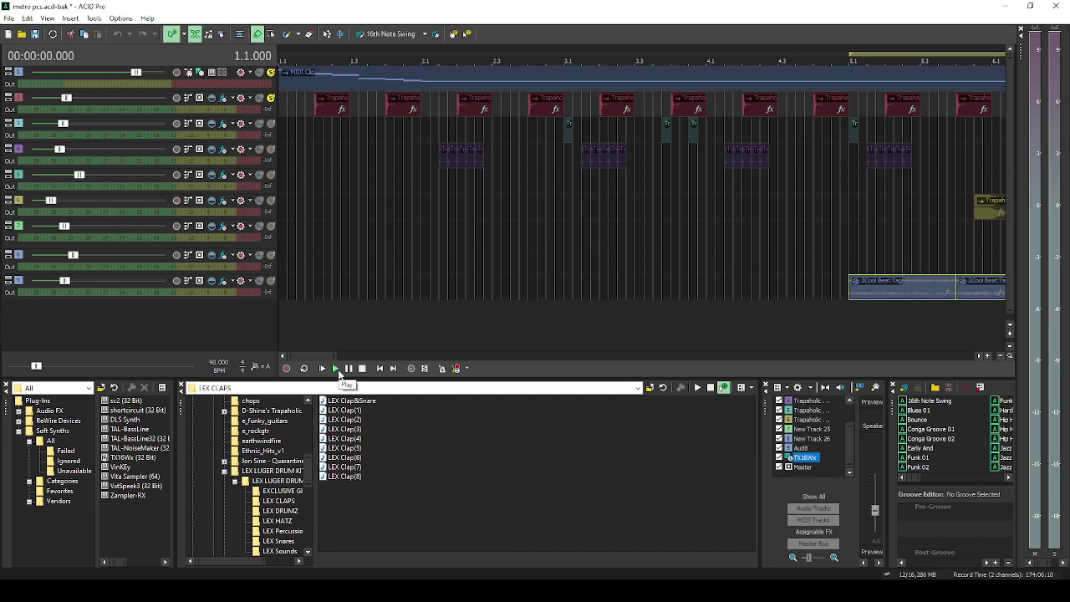
left_click(336, 370)
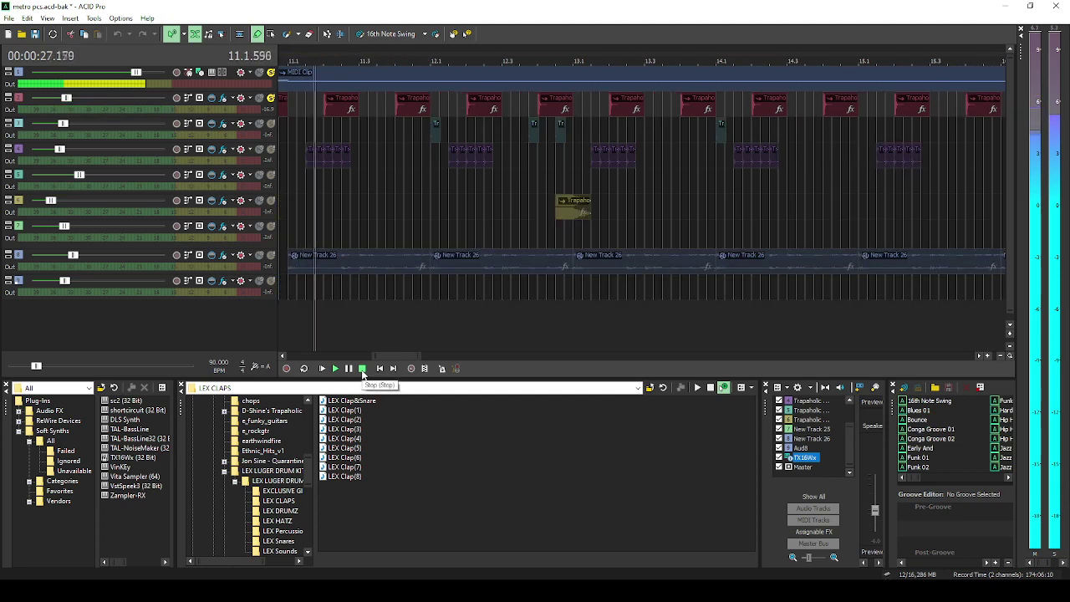
left_click(362, 370)
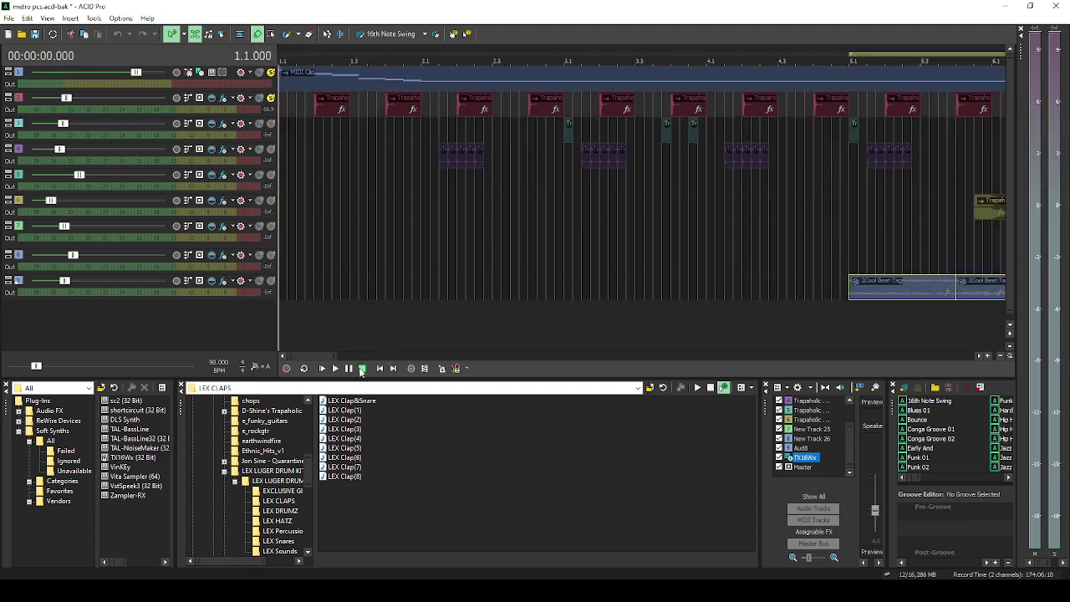
Step: Add track 3 to the soloed tracks and play the combination from the start
left_click(274, 131)
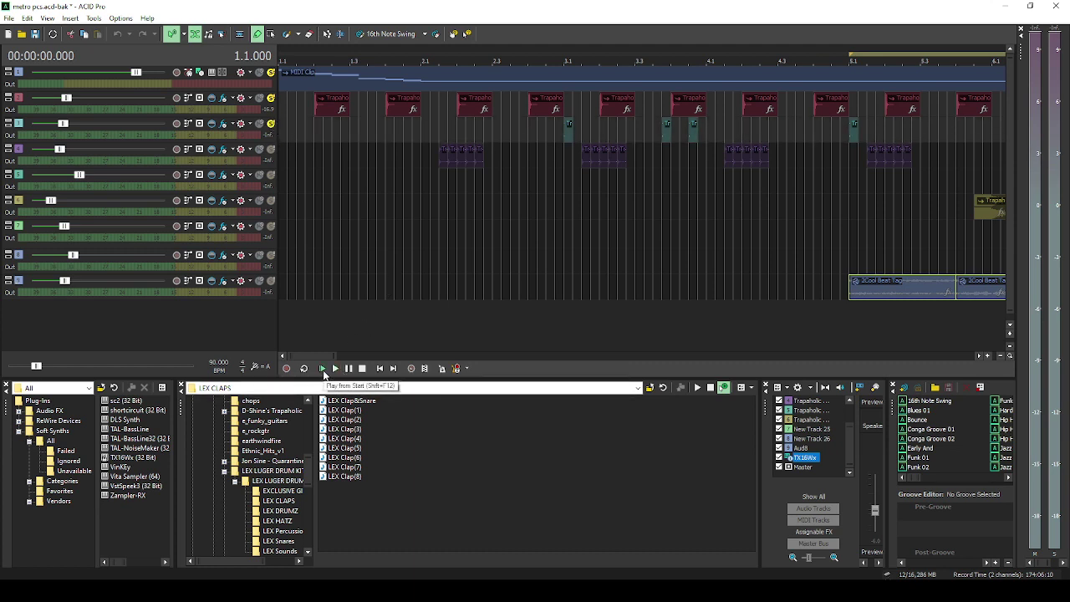
left_click(334, 370)
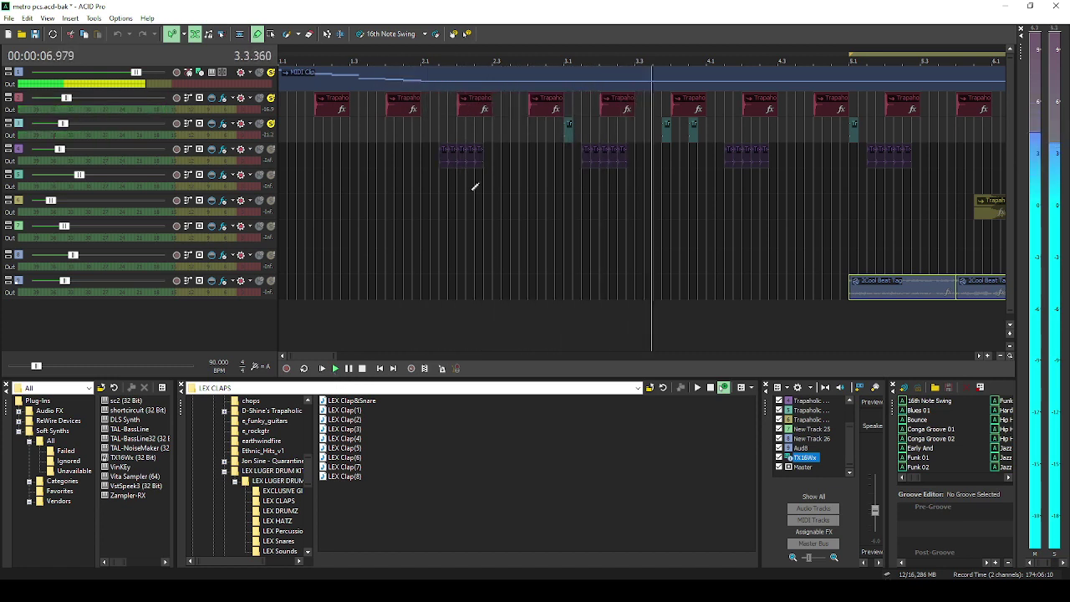
left_click(363, 369)
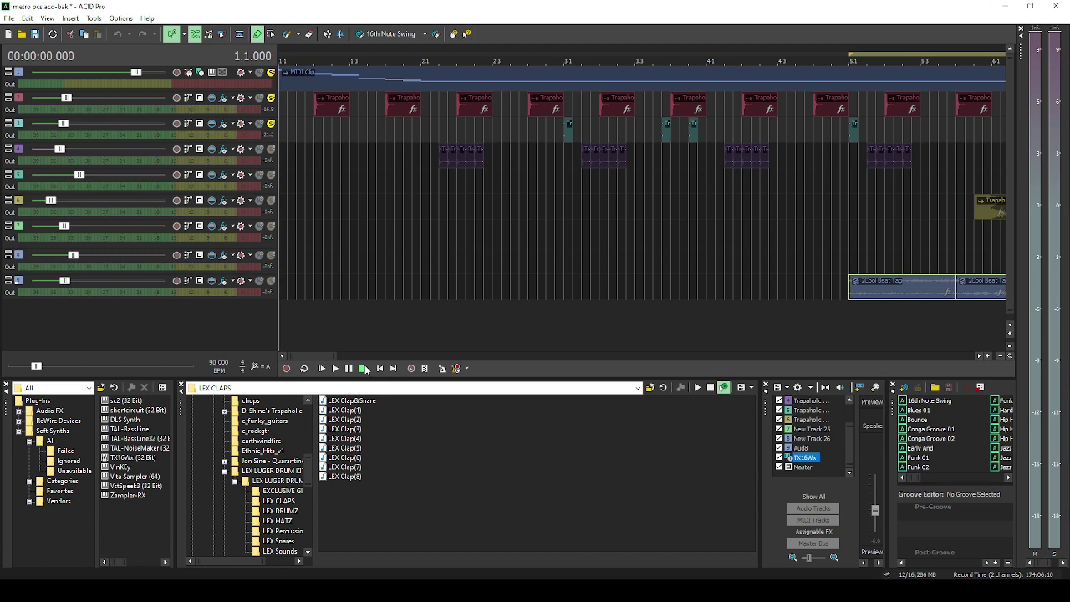
Step: Solo track 4 along with tracks 1 to 3 and play the four tracks together
left_click(270, 150)
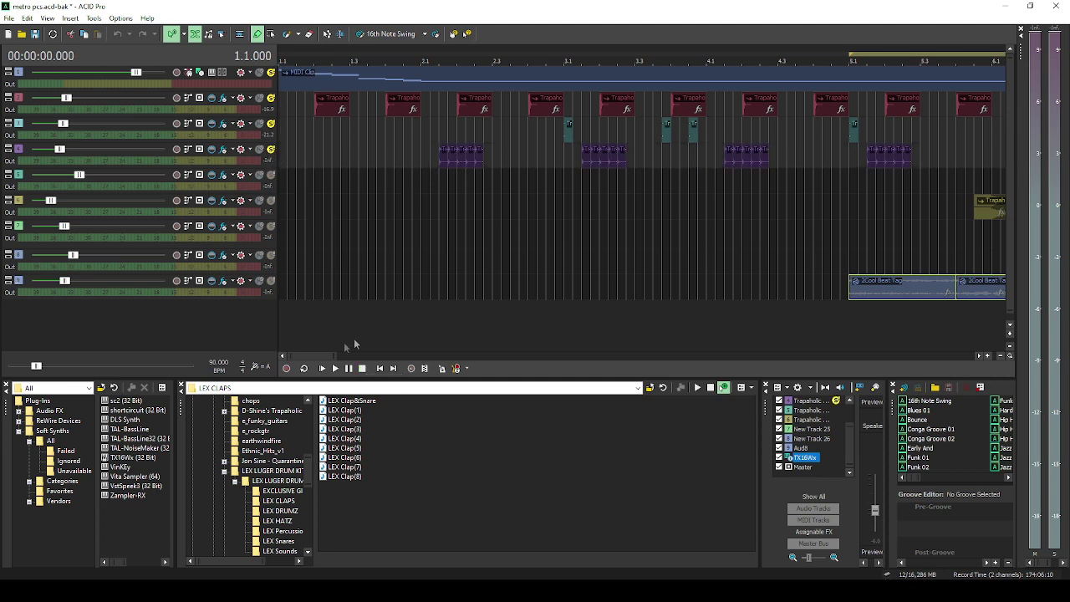
left_click(334, 368)
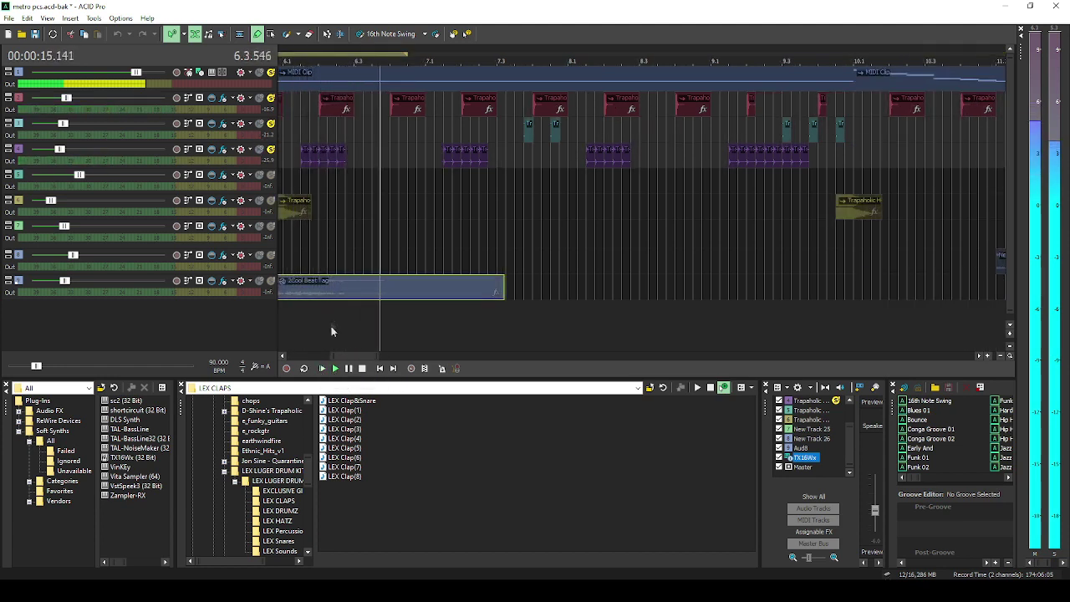
left_click(361, 369)
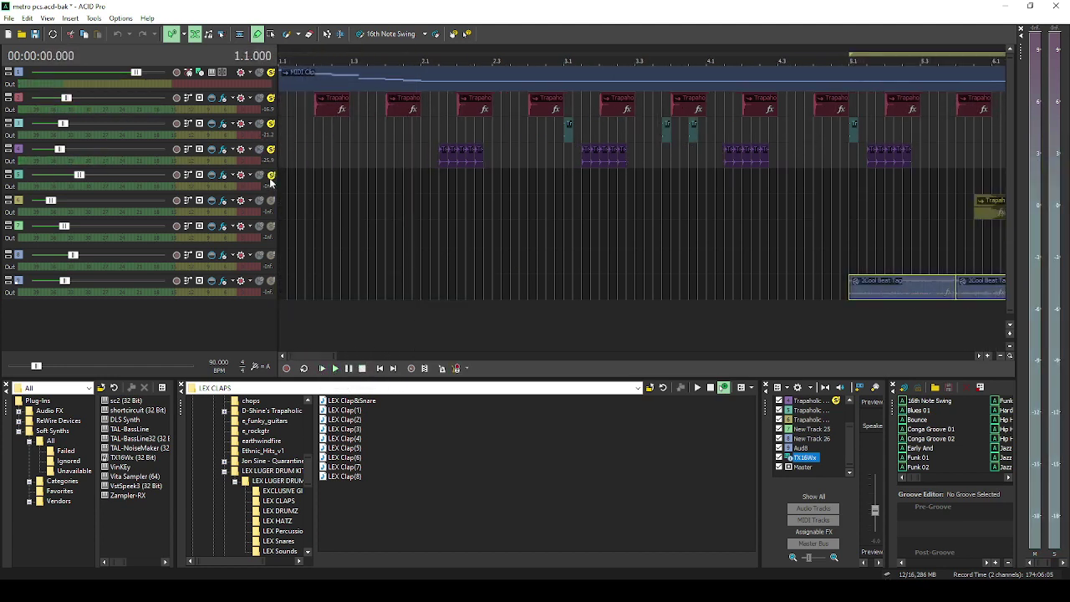
Step: Add tracks 5 and 6 to the solo and listen to the layered drum tracks from the start
left_click(270, 177)
left_click(338, 368)
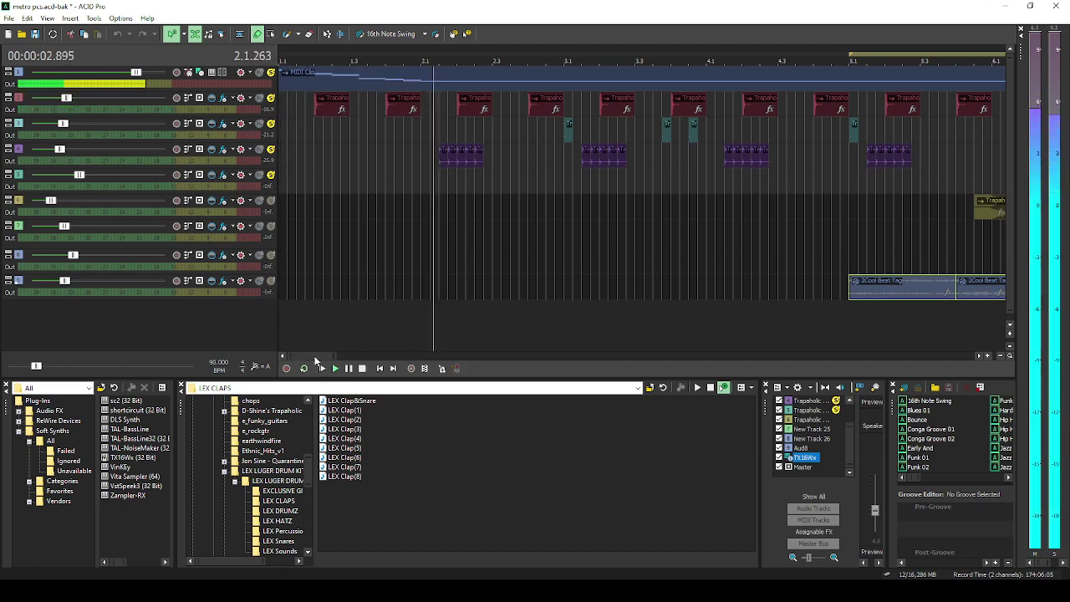
scroll(343, 360, "right", 5)
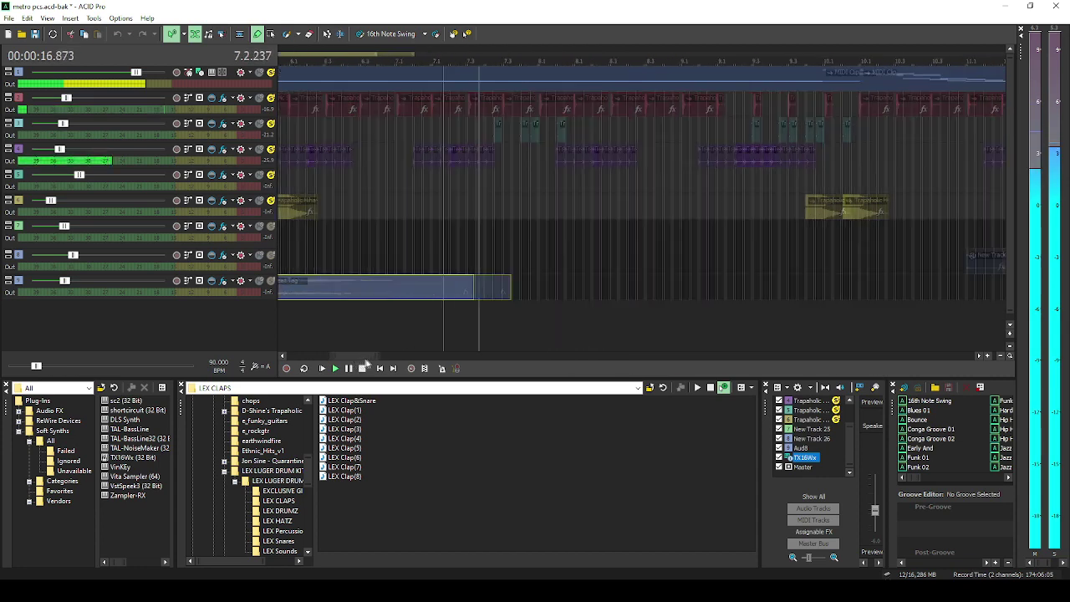
left_click(361, 368)
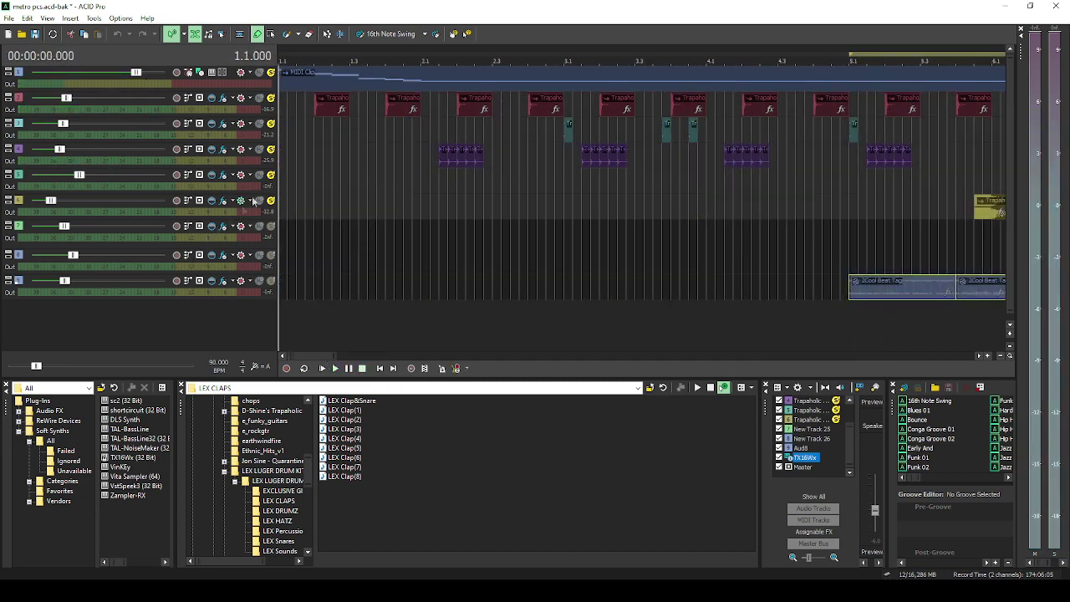
Step: Turn off solo on all the soloed drum tracks, including the MIDI track
left_click(270, 175)
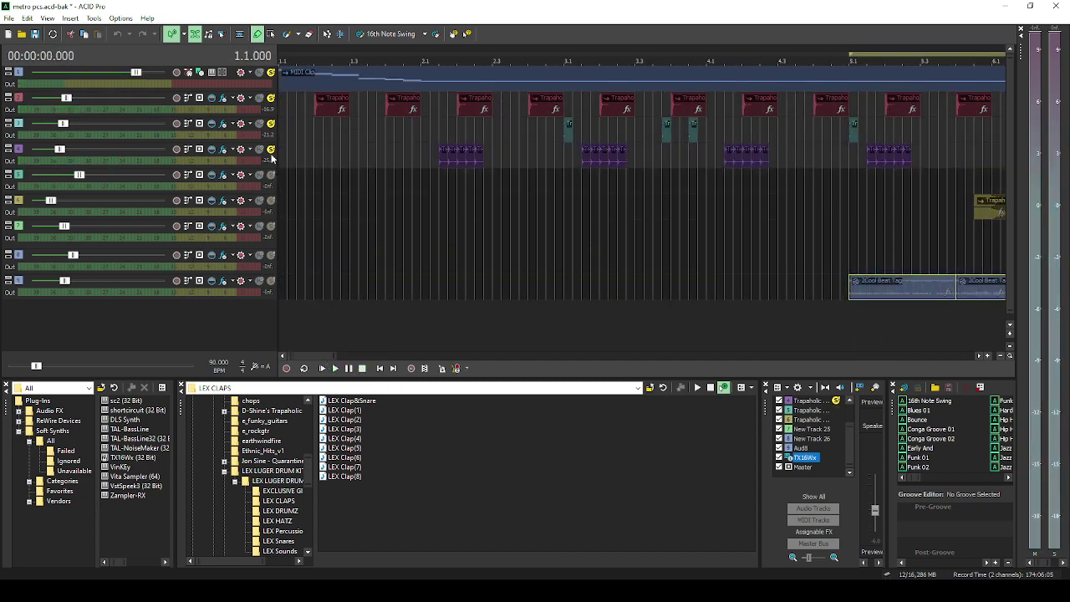
left_click(270, 149)
left_click(270, 122)
left_click(270, 72)
left_click(270, 71)
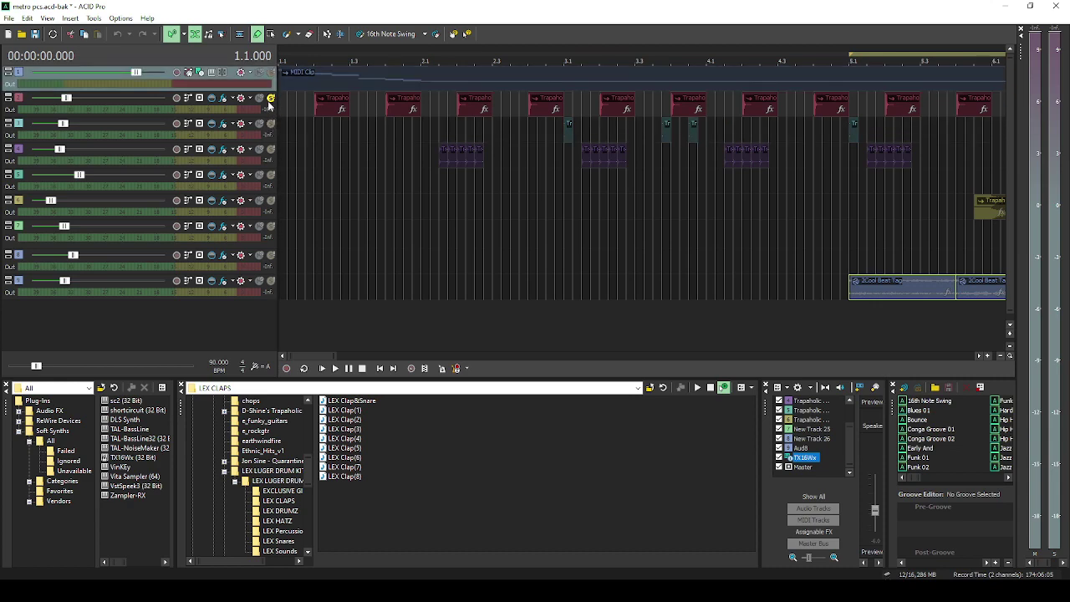
Step: Place the playhead just before bar 11, solo the New Track 26 track, and play it from there
left_click_drag(327, 356, 392, 354)
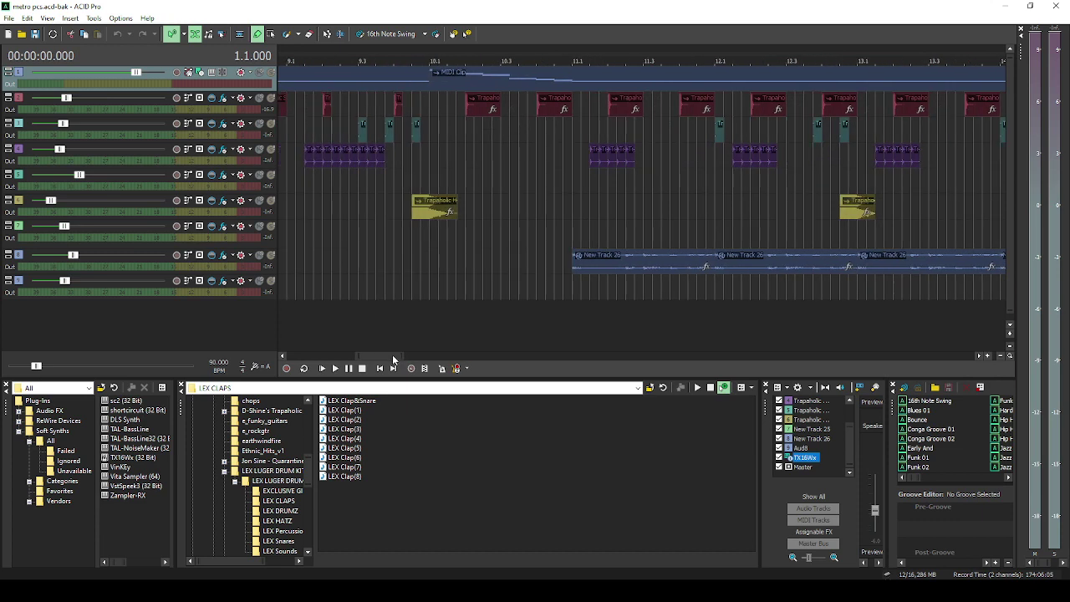
left_click(562, 59)
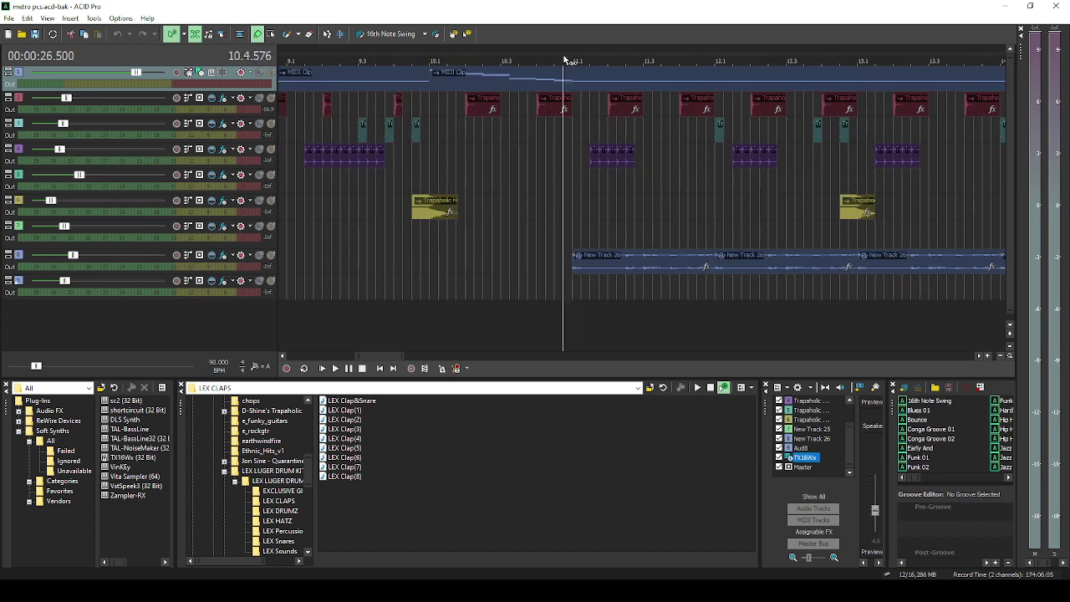
left_click(271, 255)
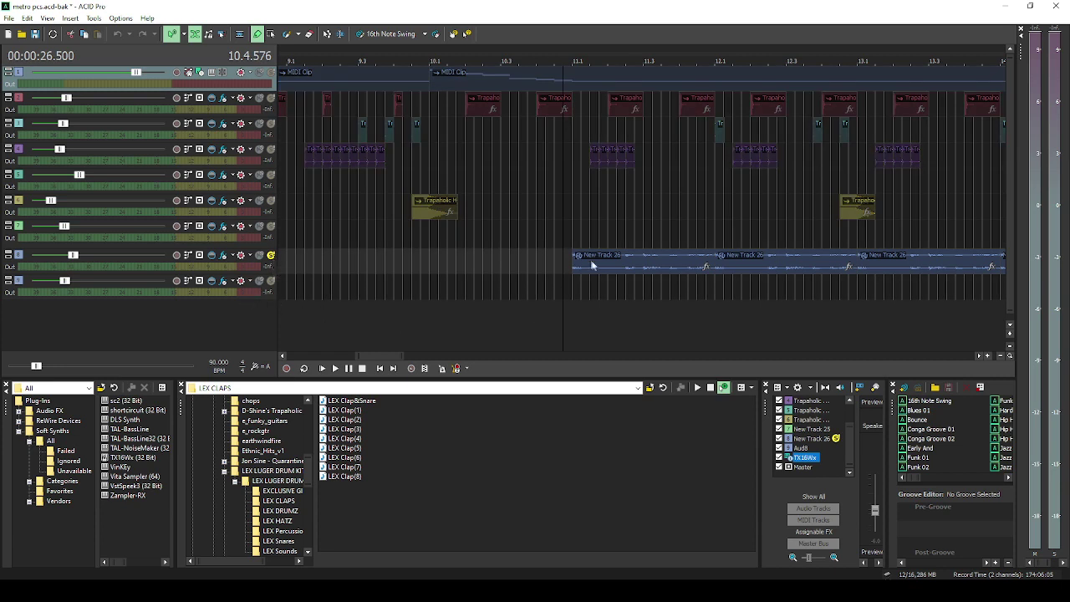
left_click(335, 369)
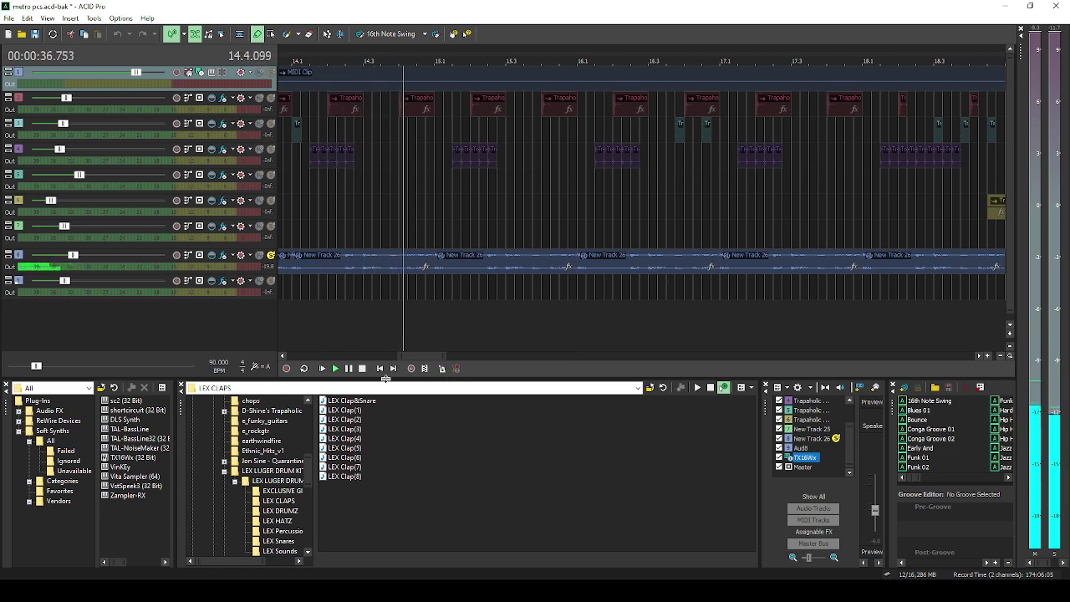
left_click(362, 368)
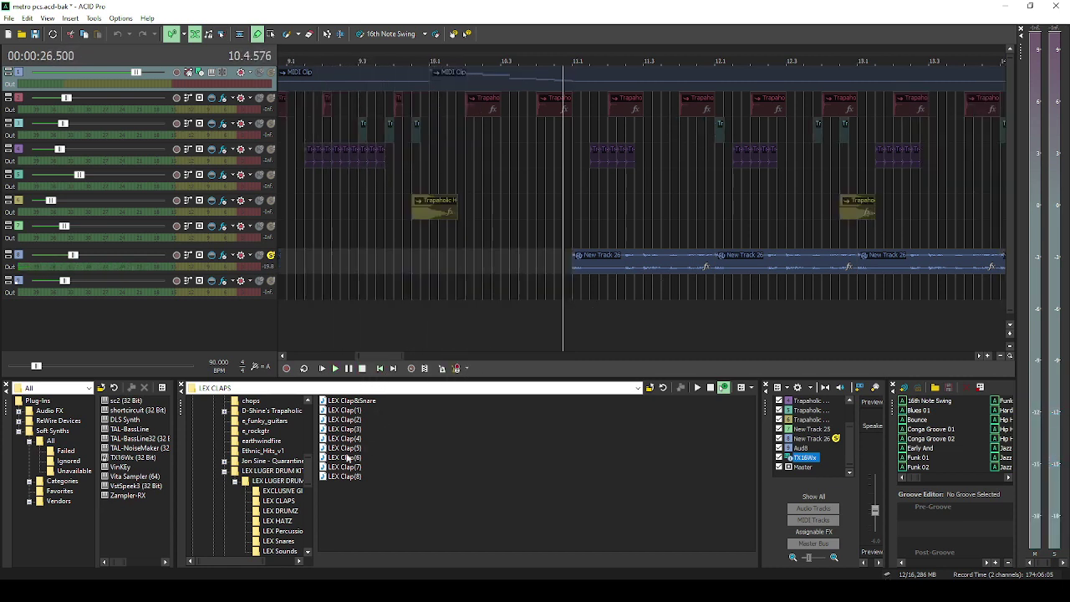
scroll(299, 466, "up", 10)
scroll(316, 436, "up", 2)
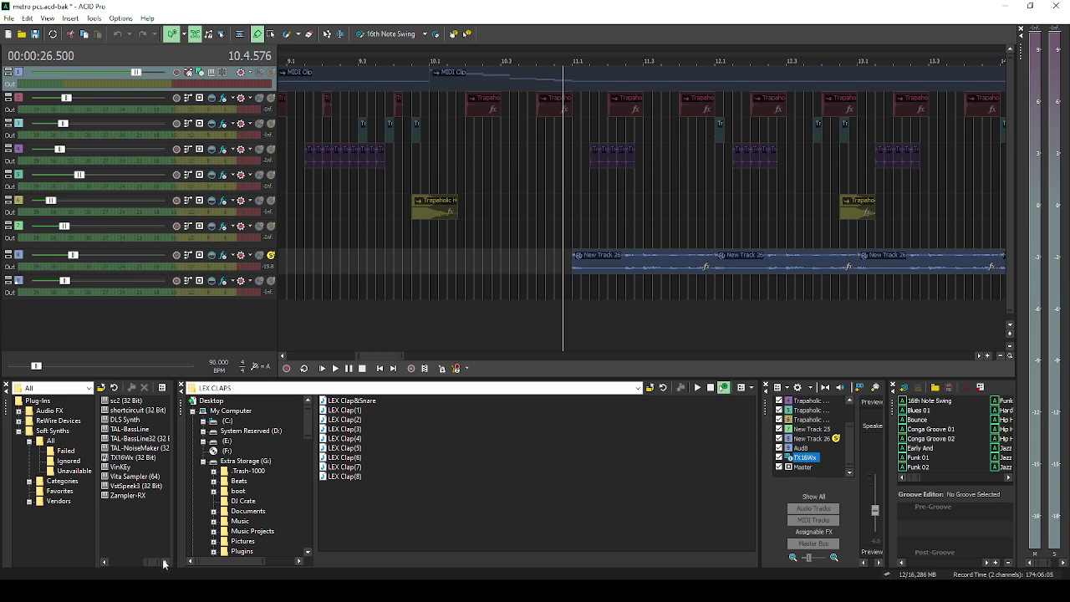
left_click(105, 562)
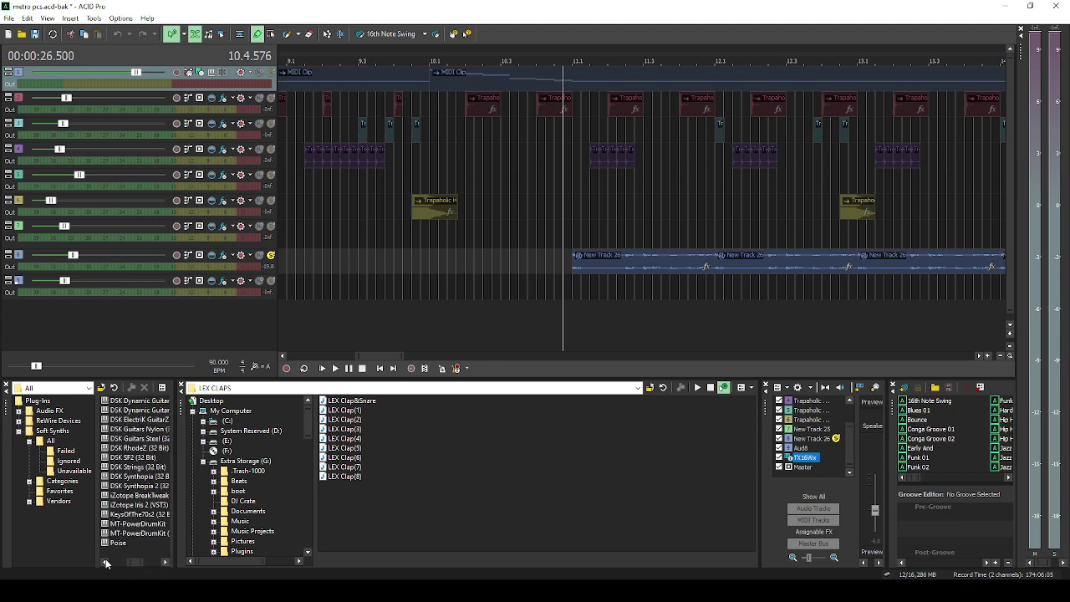
left_click(105, 563)
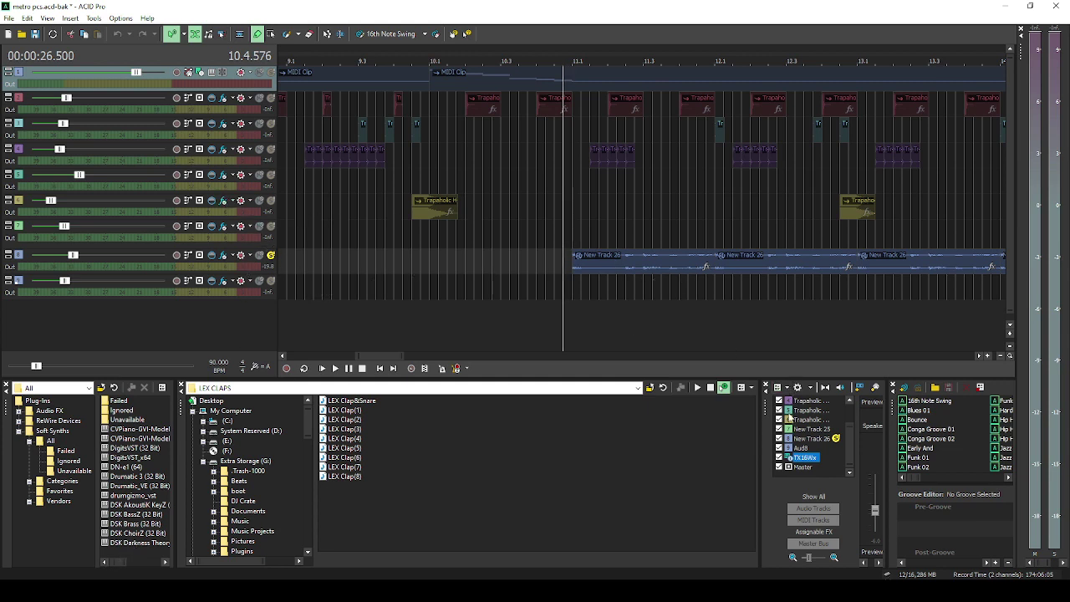
right_click(805, 459)
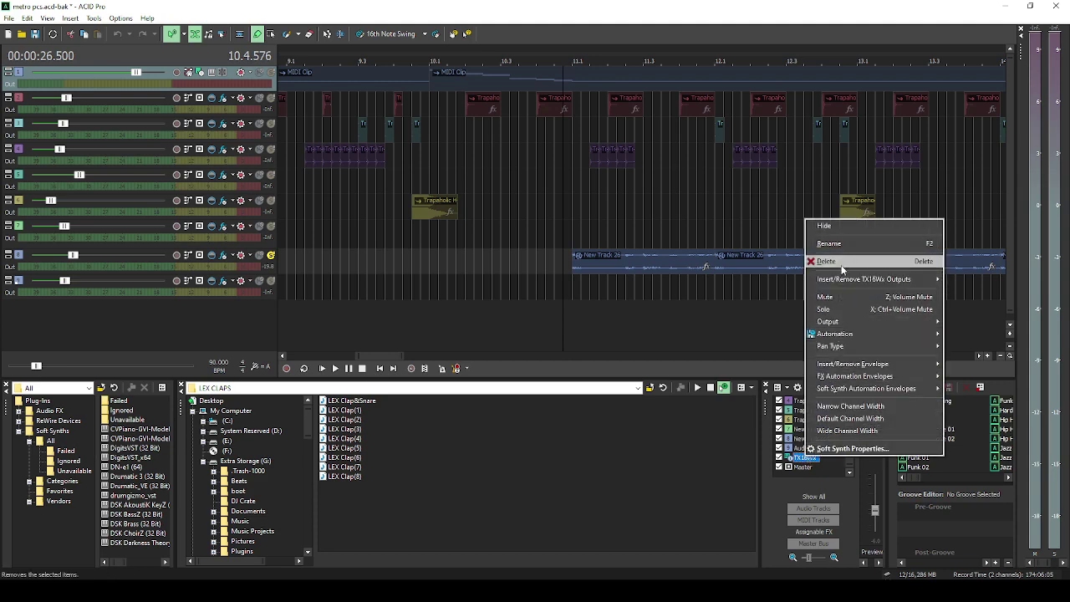
left_click(668, 510)
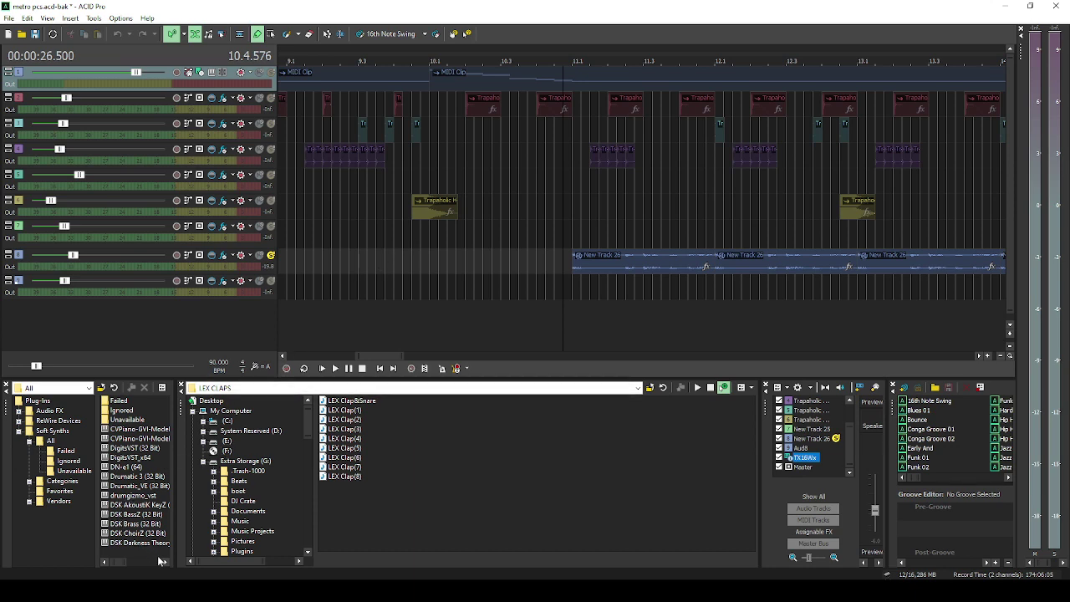
Step: Insert the TAL-NoiseMaker soft synth from the plug-in list into the project
left_click(163, 562)
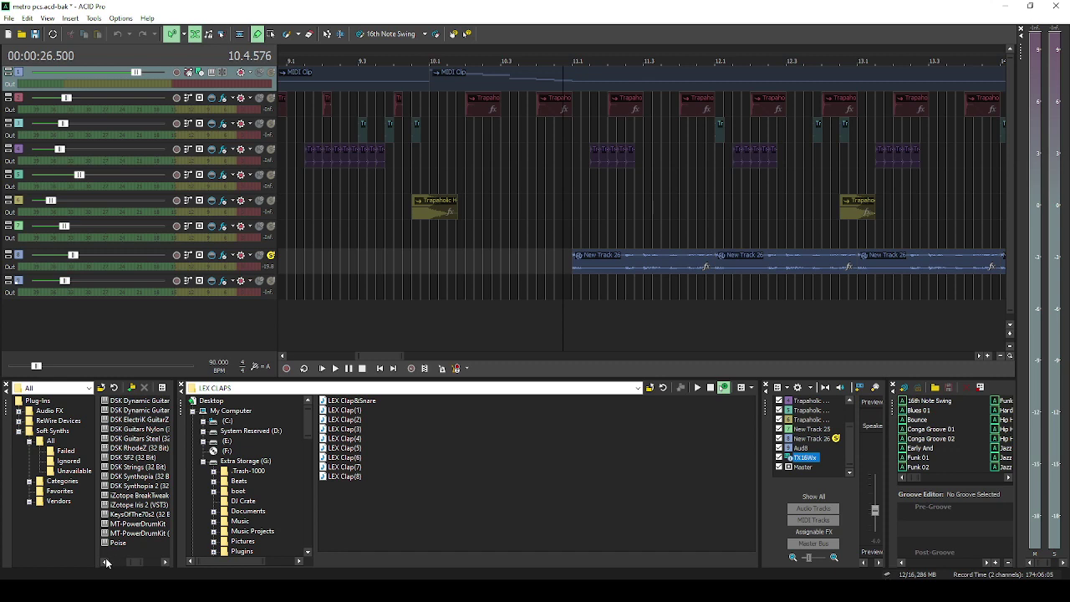
left_click(164, 564)
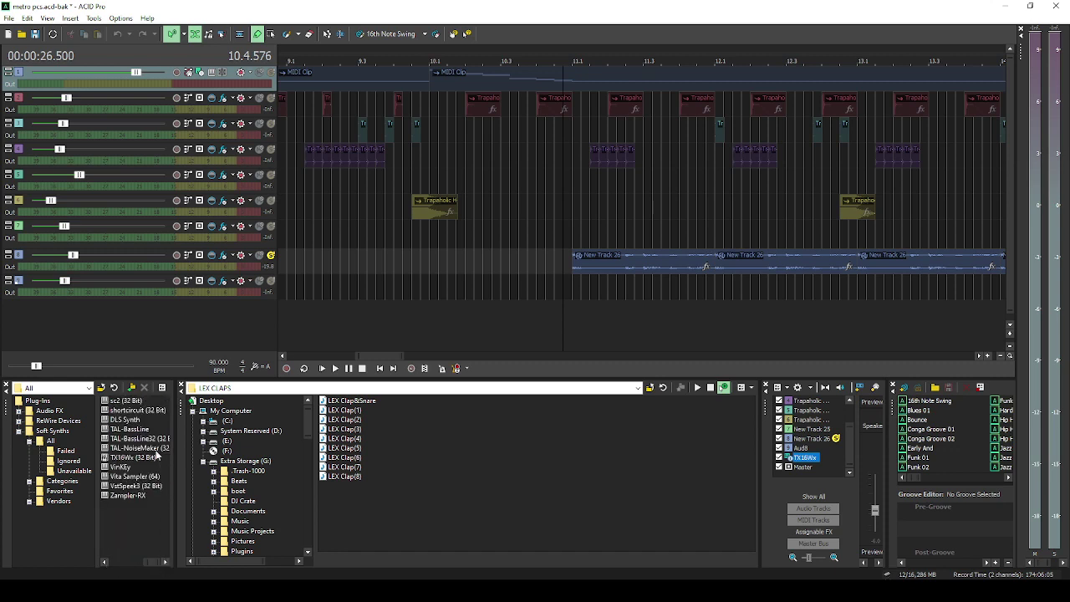
left_click_drag(156, 452, 174, 376)
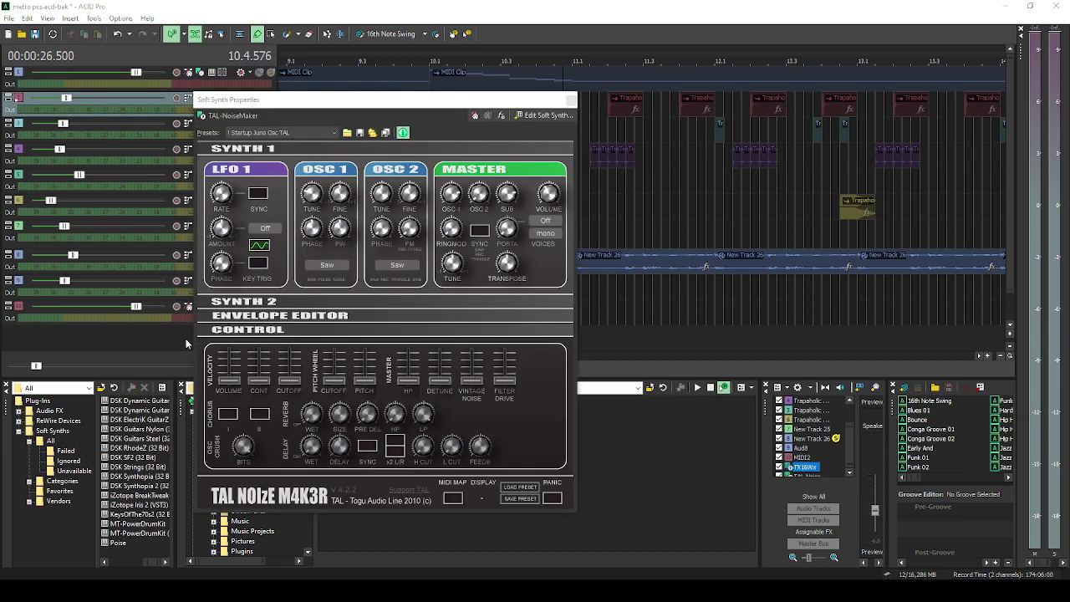
Step: Try the BS Energyator FN preset in TAL-NoiseMaker, switch to BS Reso Bass Classic TAL, and close the synth's properties
left_click(269, 133)
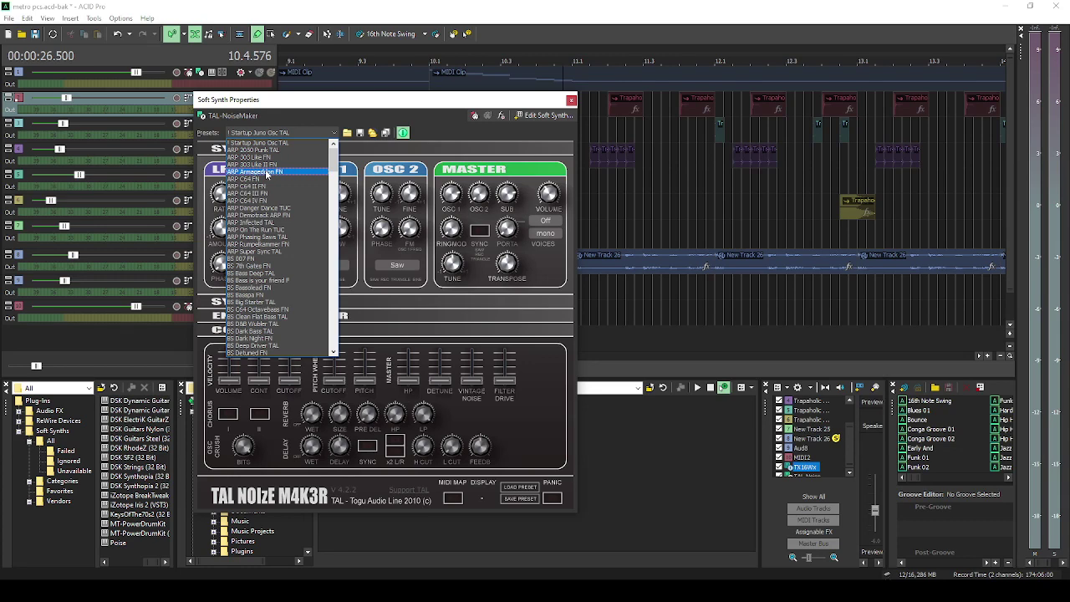
scroll(269, 326, "down", 3)
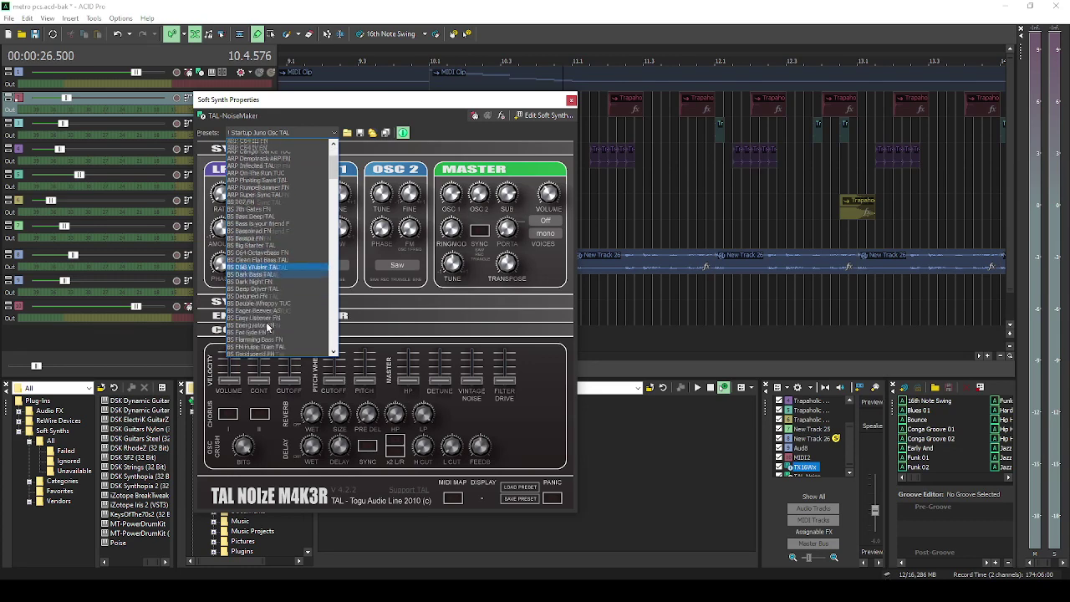
left_click(269, 316)
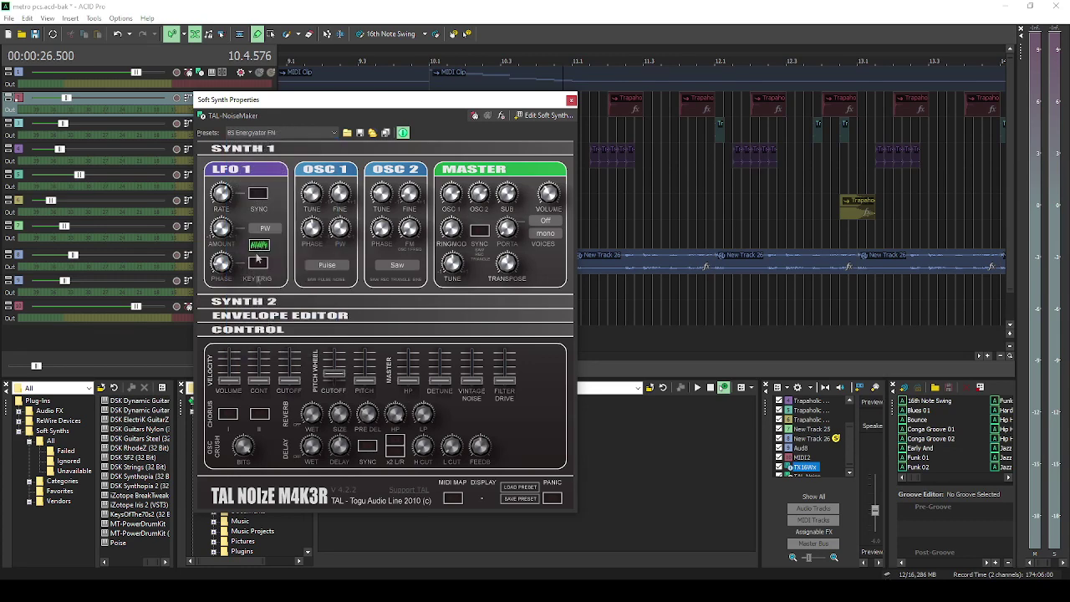
left_click(261, 134)
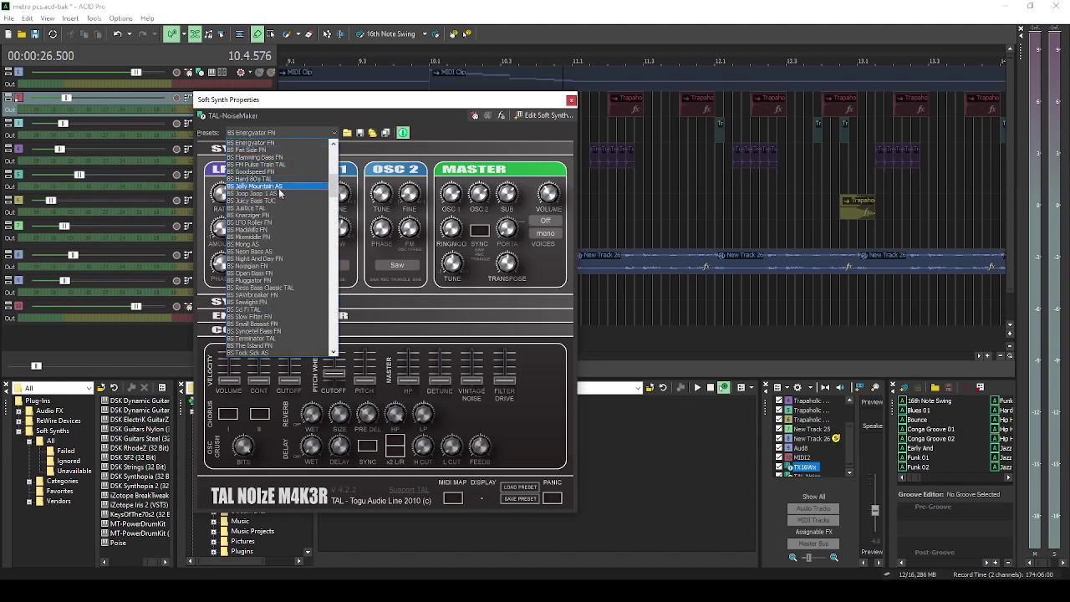
left_click(276, 290)
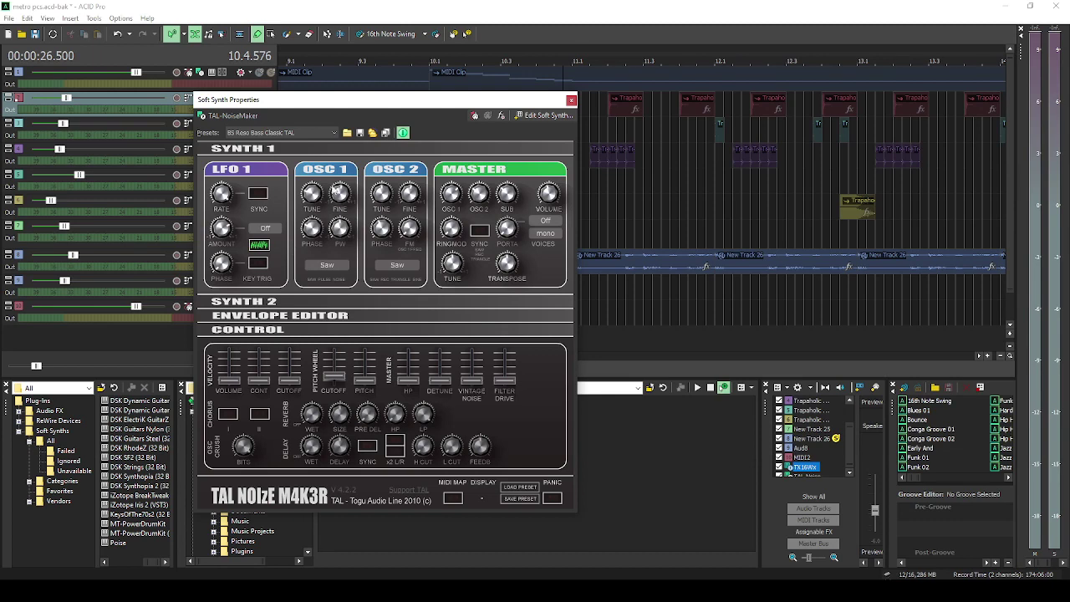
left_click(572, 101)
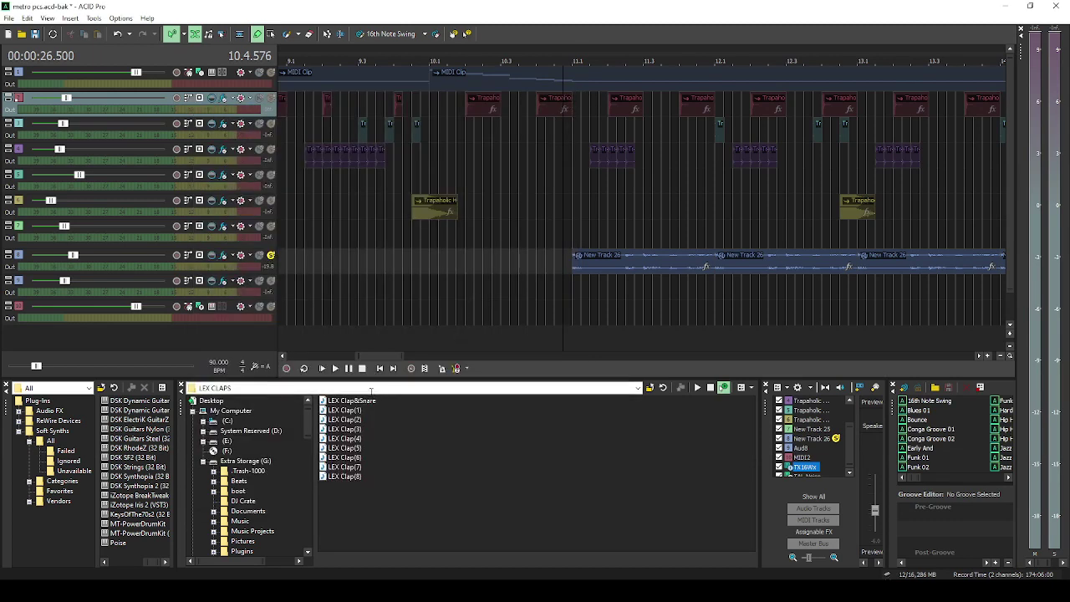
Step: Place the playhead just before bar 20 and play the soloed New Track 26 from there
left_click_drag(389, 356, 435, 357)
left_click(641, 62)
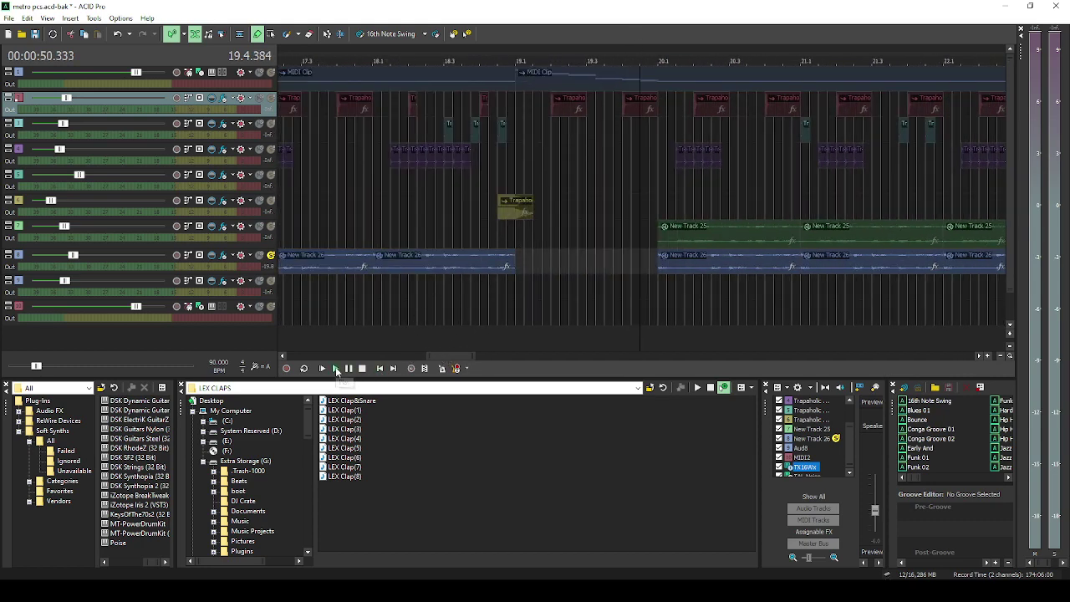
left_click(336, 369)
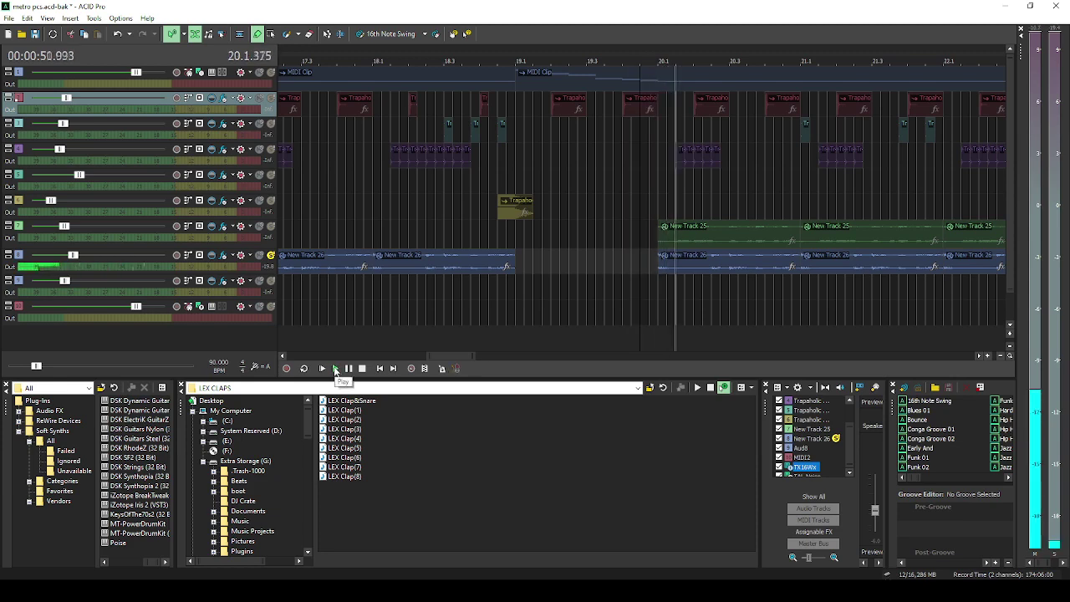
Step: Add New Track 25 to the solo, listen to it together with New Track 26, and stop playback
left_click_drag(455, 356, 472, 349)
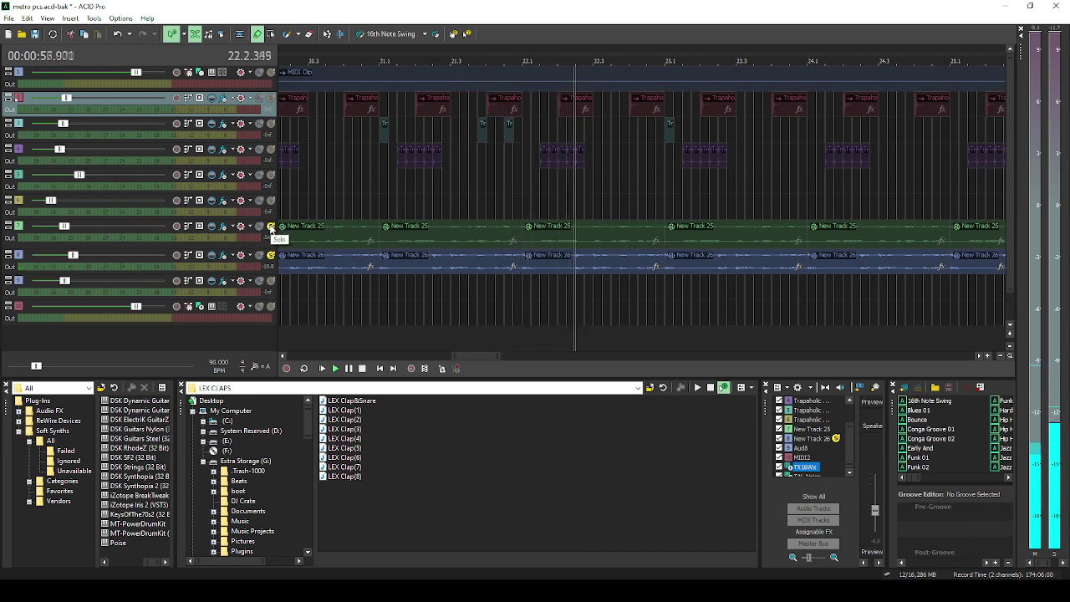
left_click(270, 227)
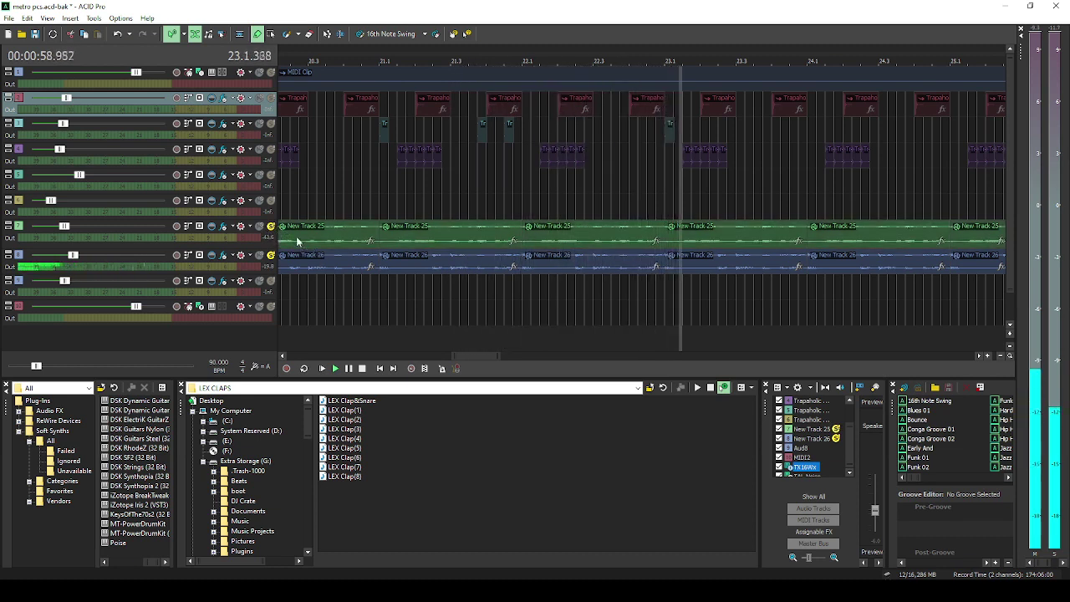
left_click_drag(466, 354, 493, 352)
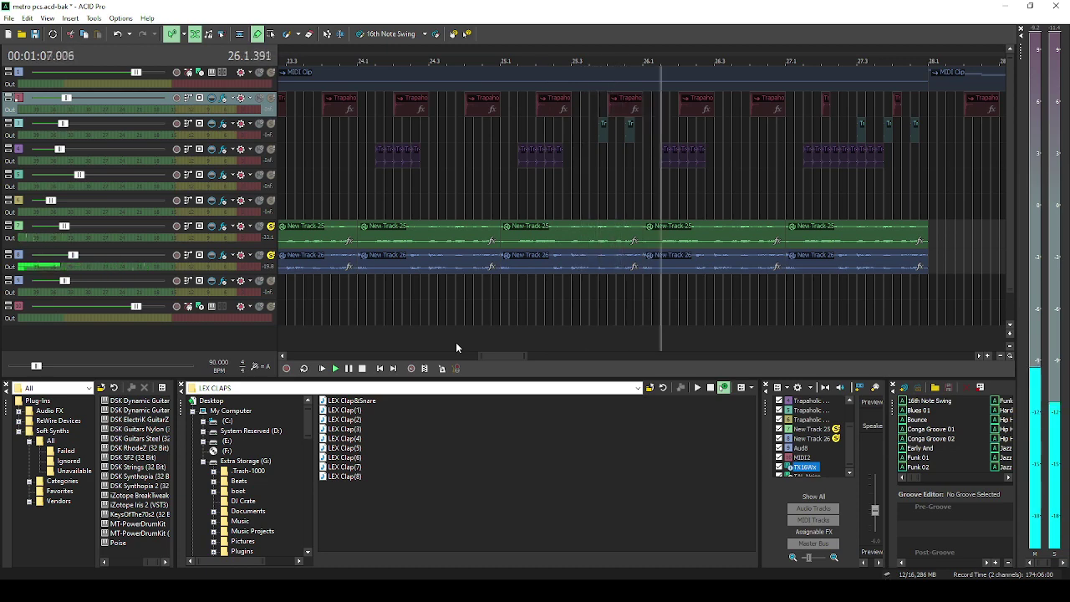
scroll(591, 299, "down", 4)
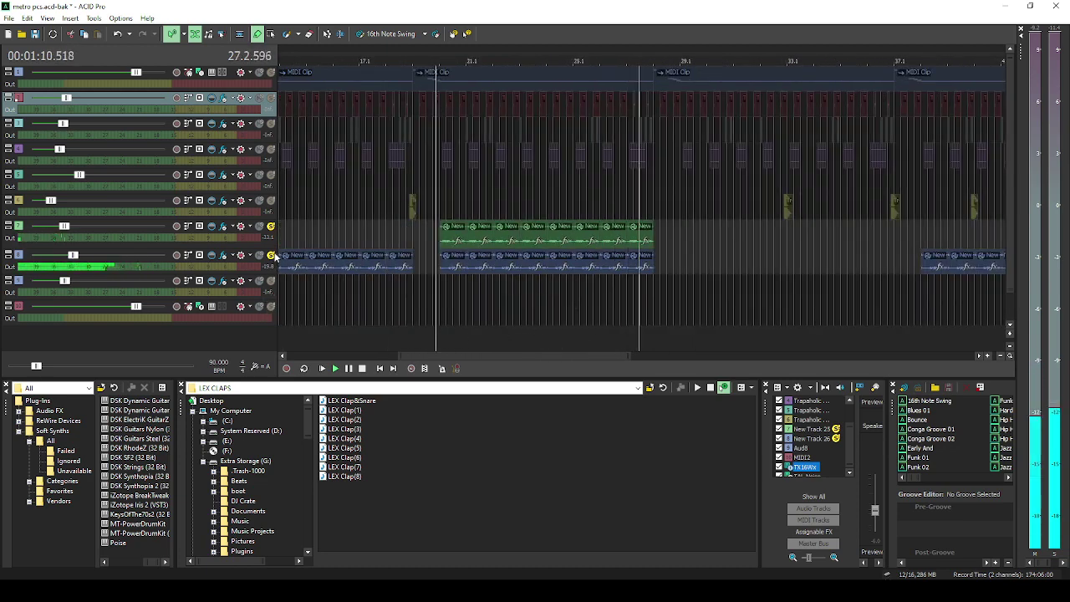
left_click(361, 368)
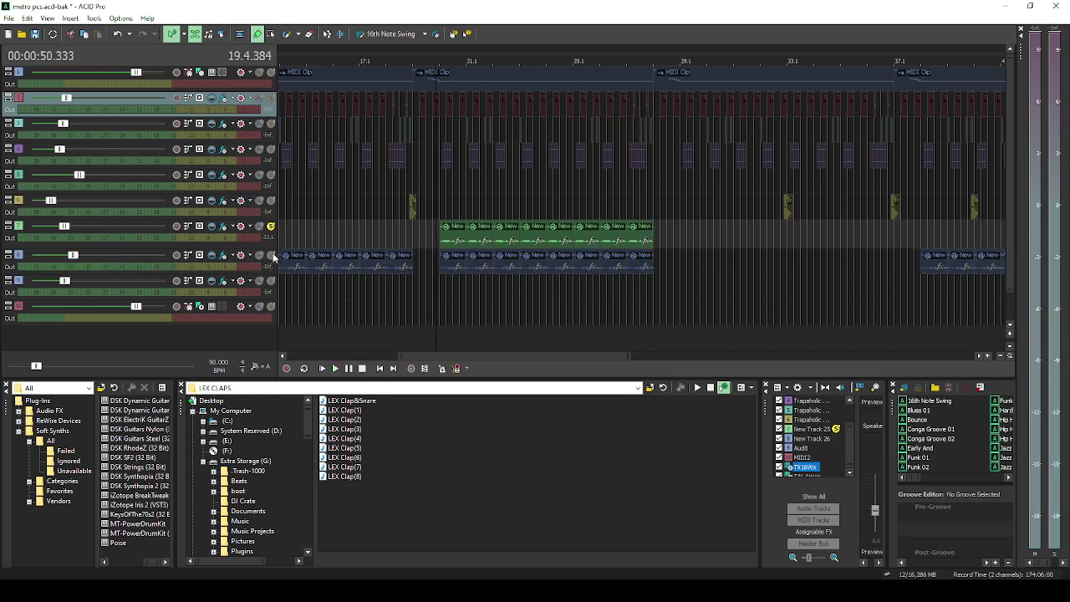
Step: Turn off the remaining solos, play the full mix from about beat 16.3, and stop playback
left_click(389, 59)
left_click(347, 59)
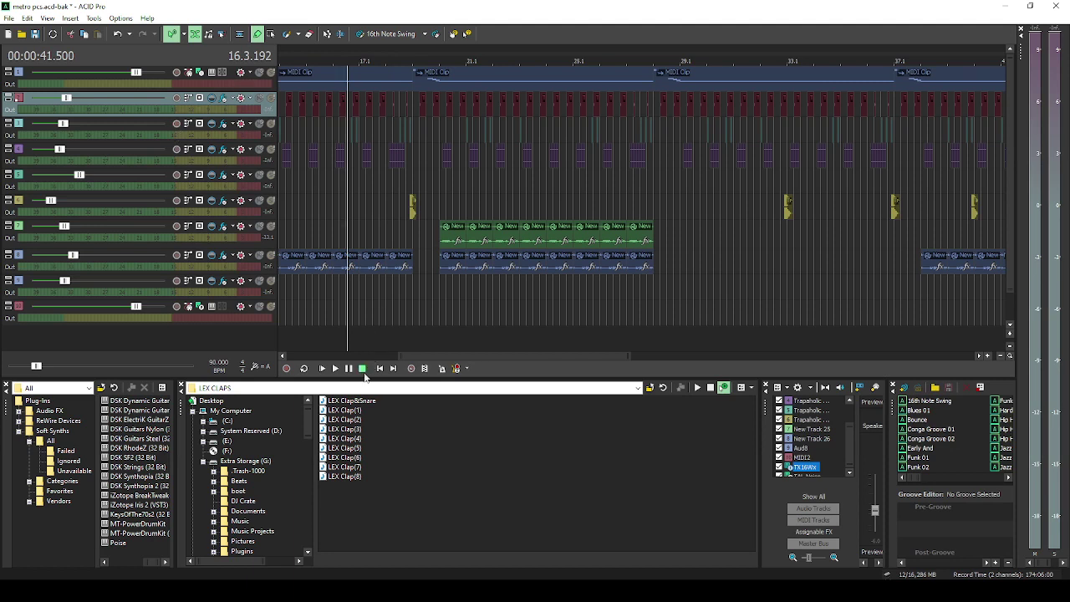
left_click(336, 369)
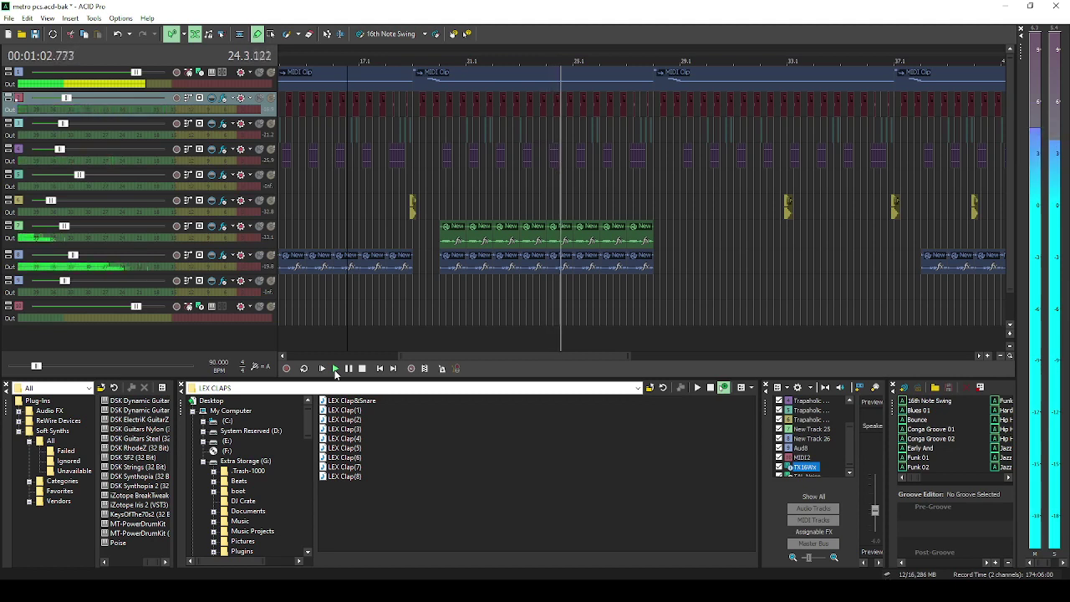
left_click(362, 369)
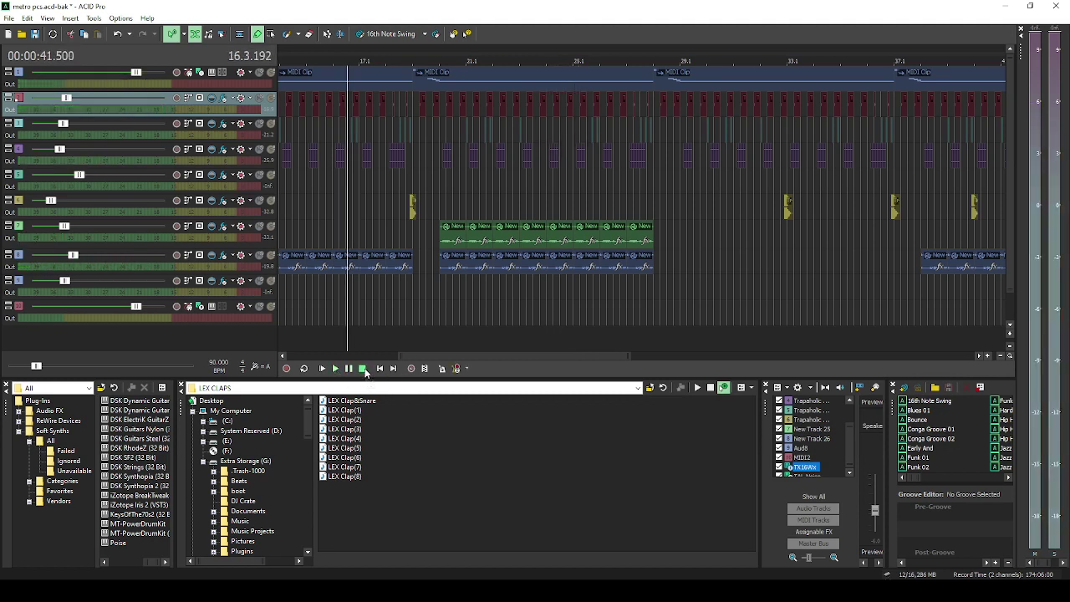